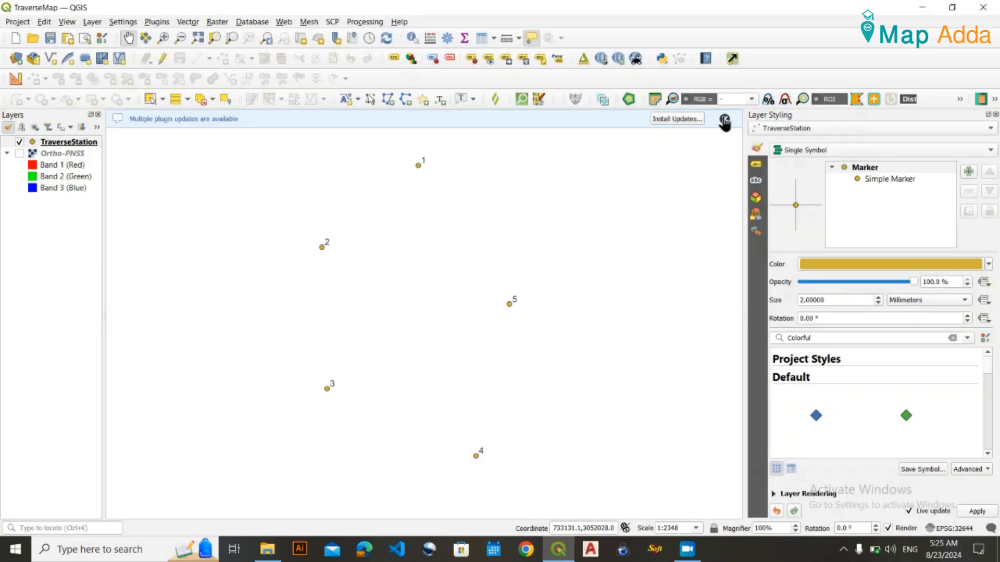
Dismiss the plugin update notice and examine the attribute table of the TraverseStation layer.
left_click(724, 121)
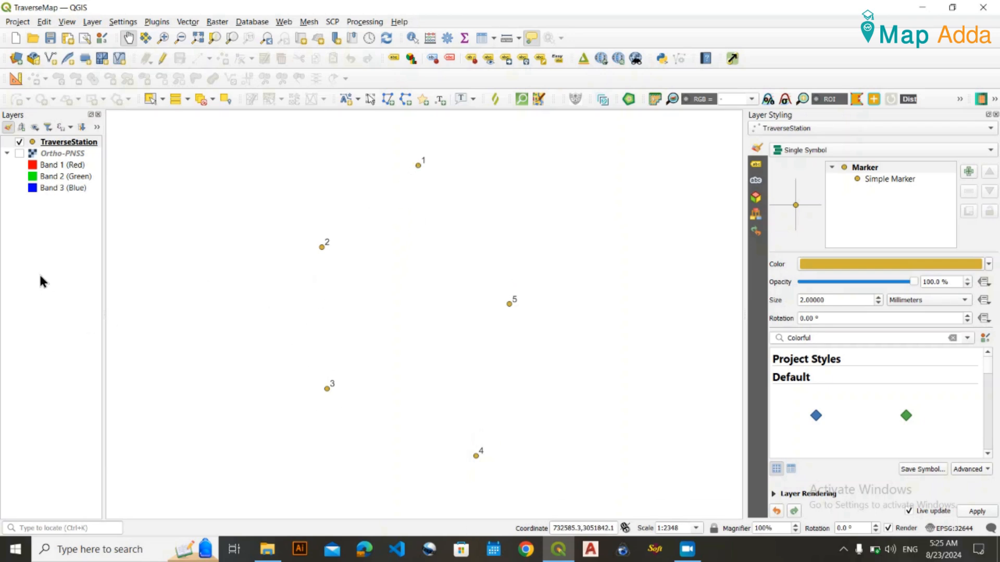
left_click(83, 144)
right_click(83, 145)
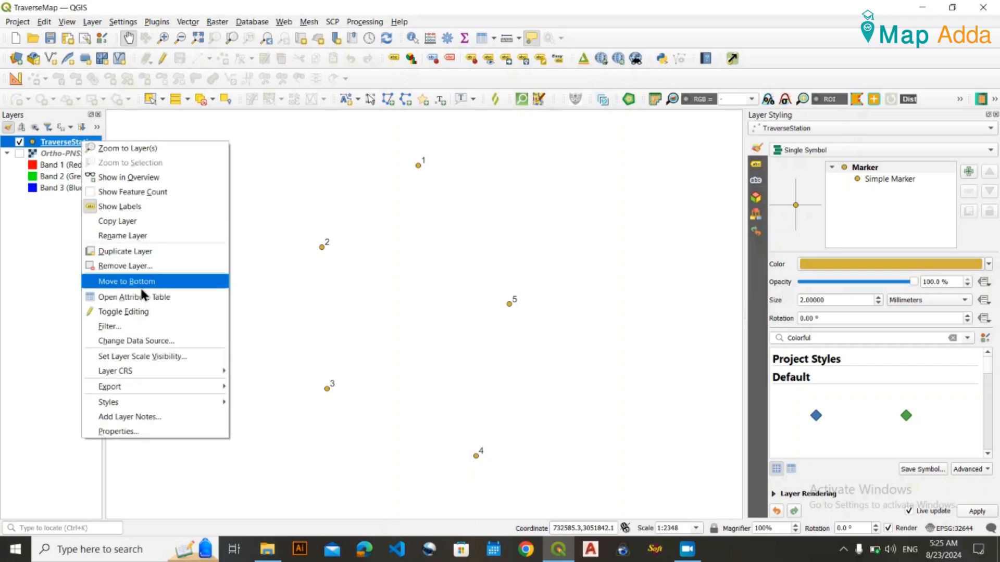
left_click(149, 313)
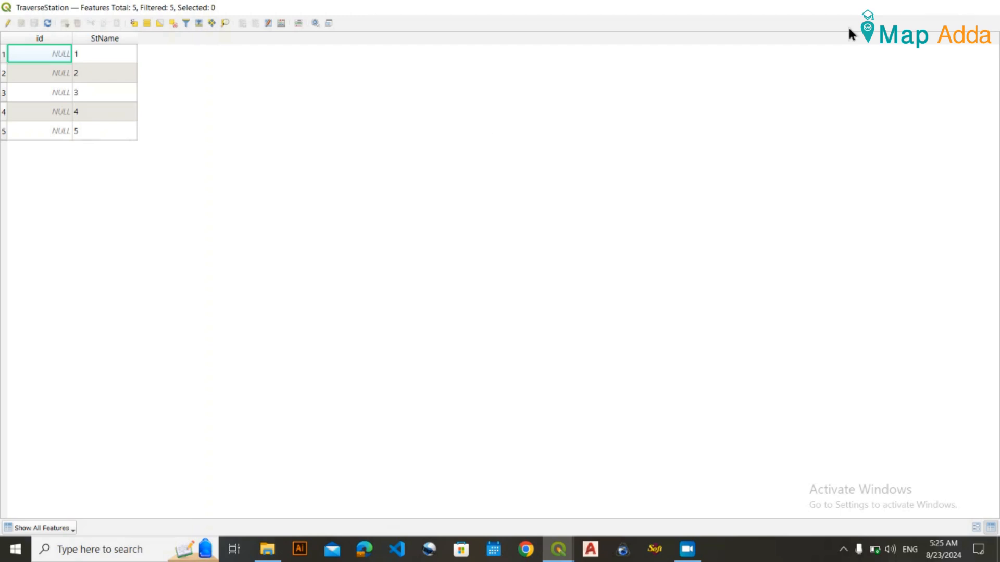
left_click(984, 7)
left_click(44, 289)
scroll(384, 220, "up", 1)
scroll(384, 221, "down", 1)
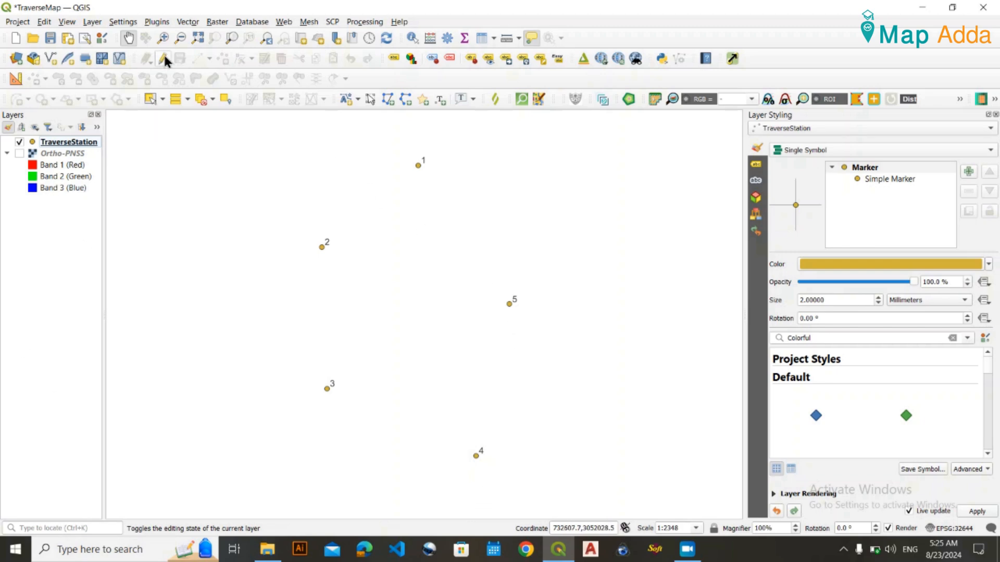
Start a new shapefile layer with LineString geometry and the project CRS EPSG:32644 - WGS 84 / UTM zone 44N.
left_click(187, 22)
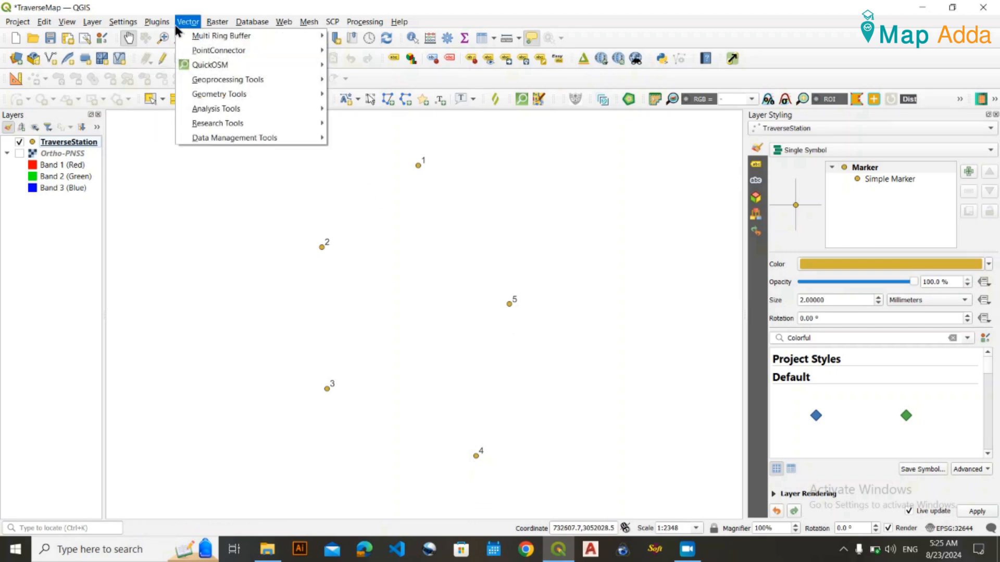
mouse_move(92, 21)
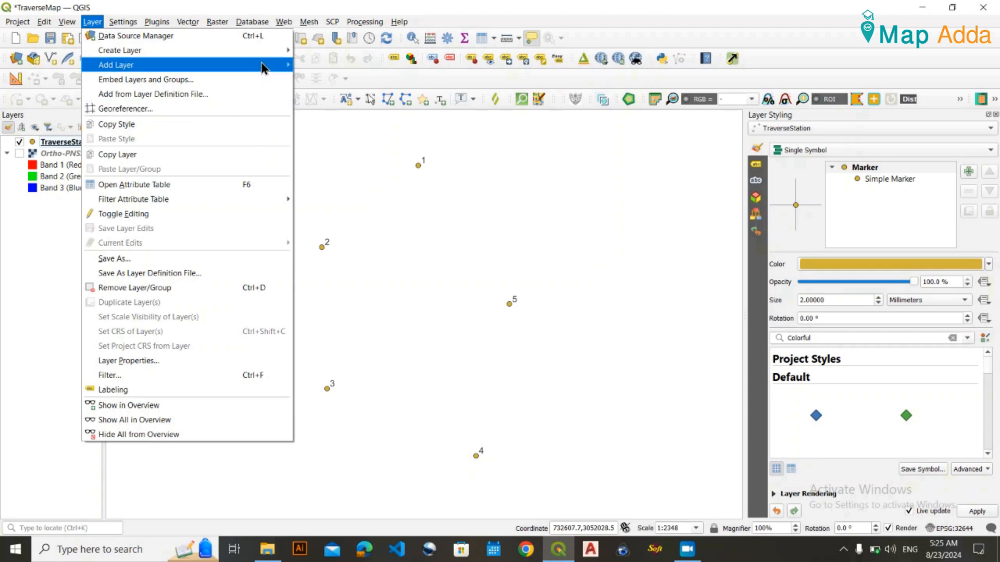
mouse_move(267, 51)
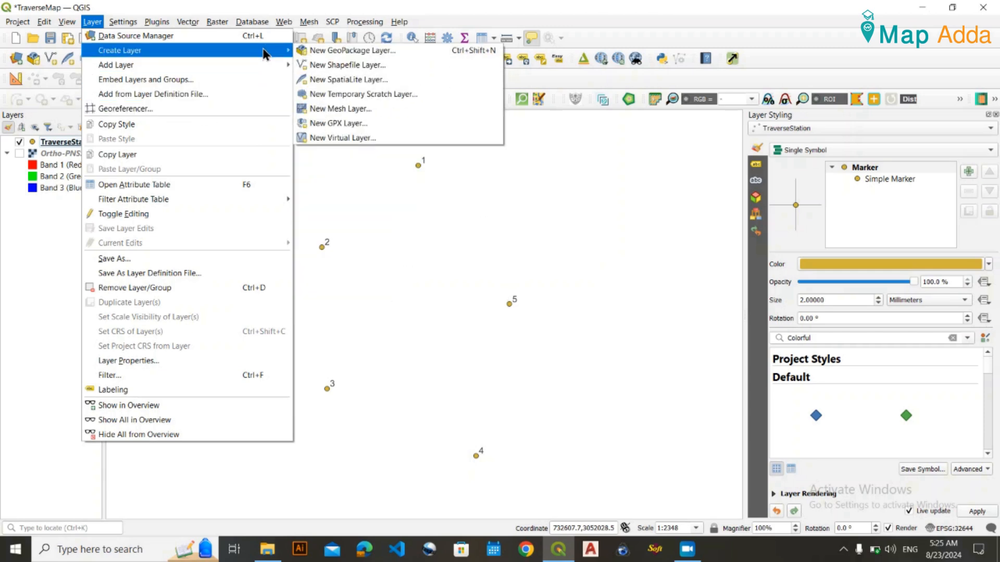
left_click(392, 67)
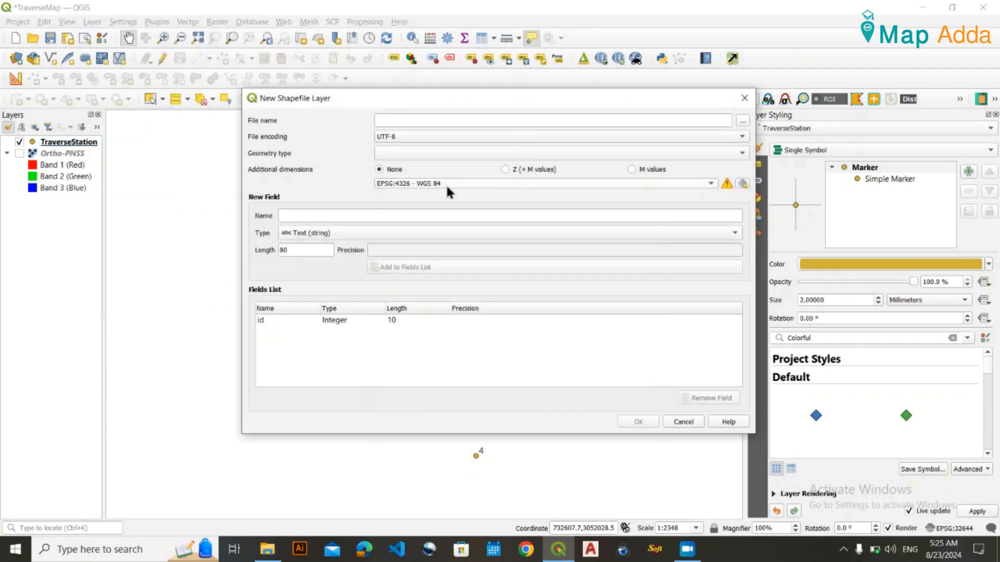
left_click(399, 153)
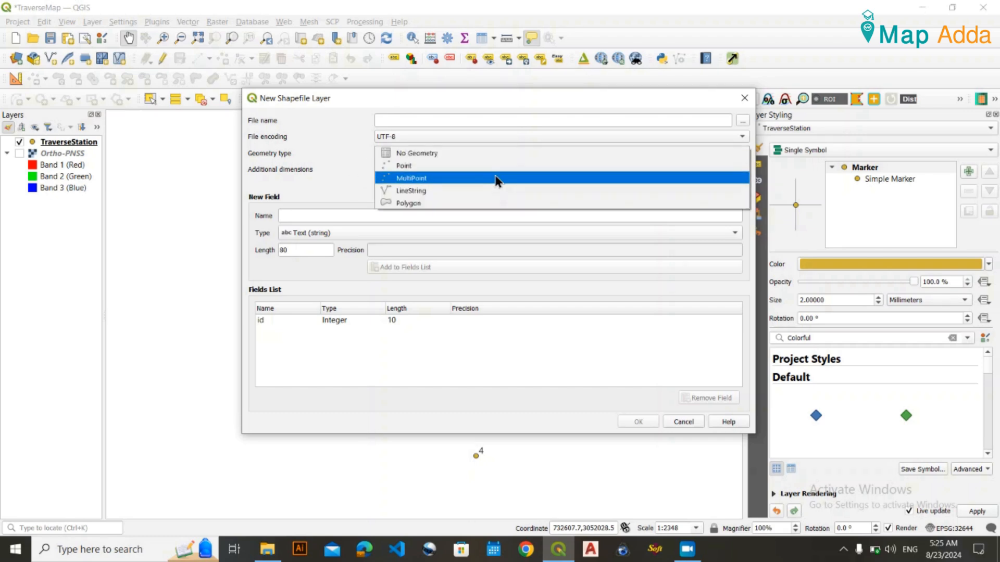
left_click(416, 192)
left_click(416, 183)
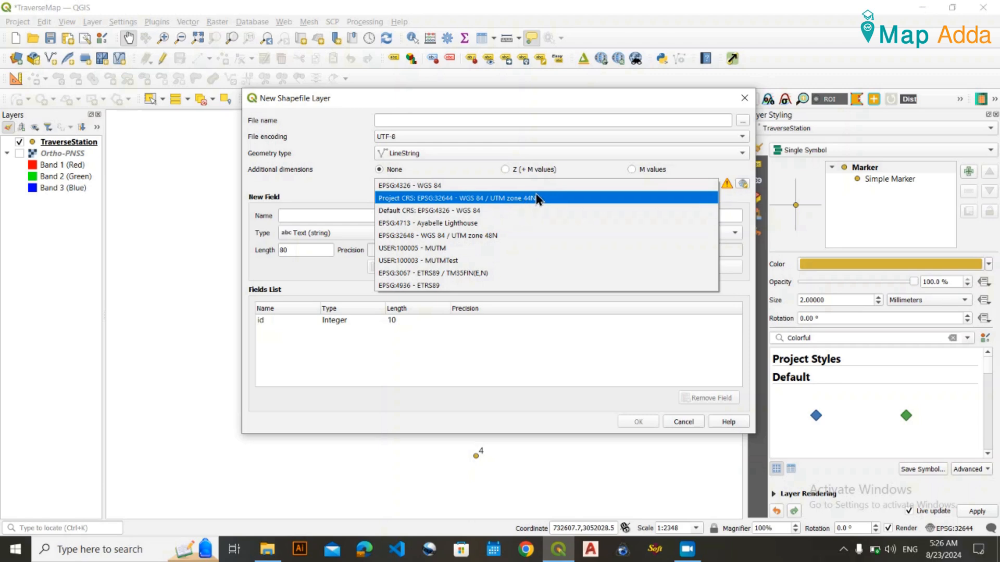
left_click(533, 199)
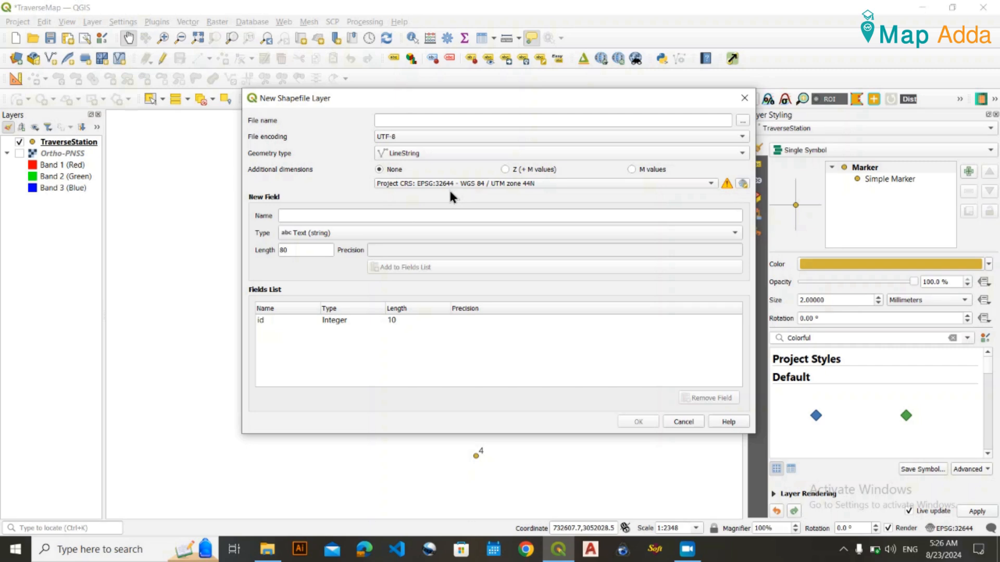
left_click(452, 182)
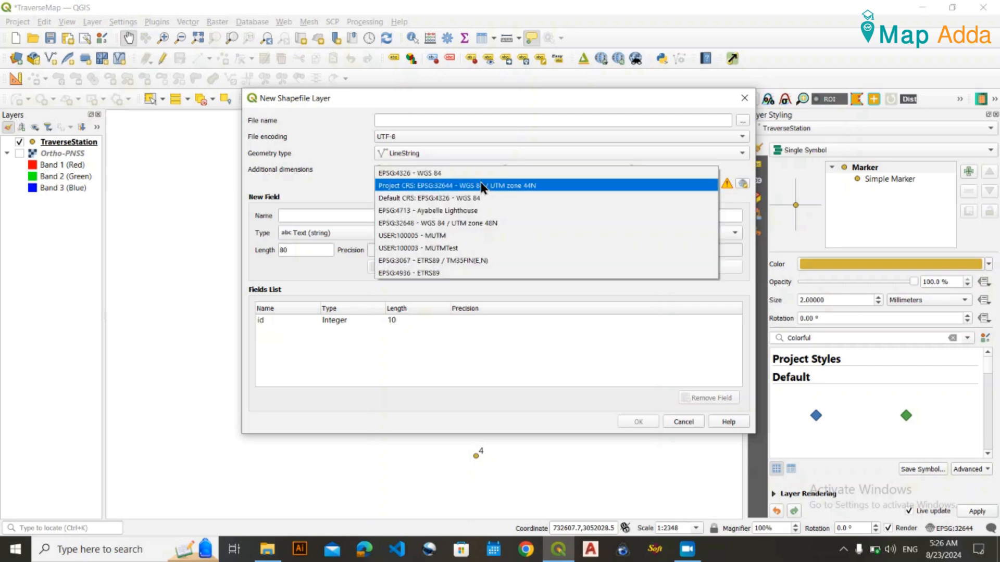
left_click(486, 187)
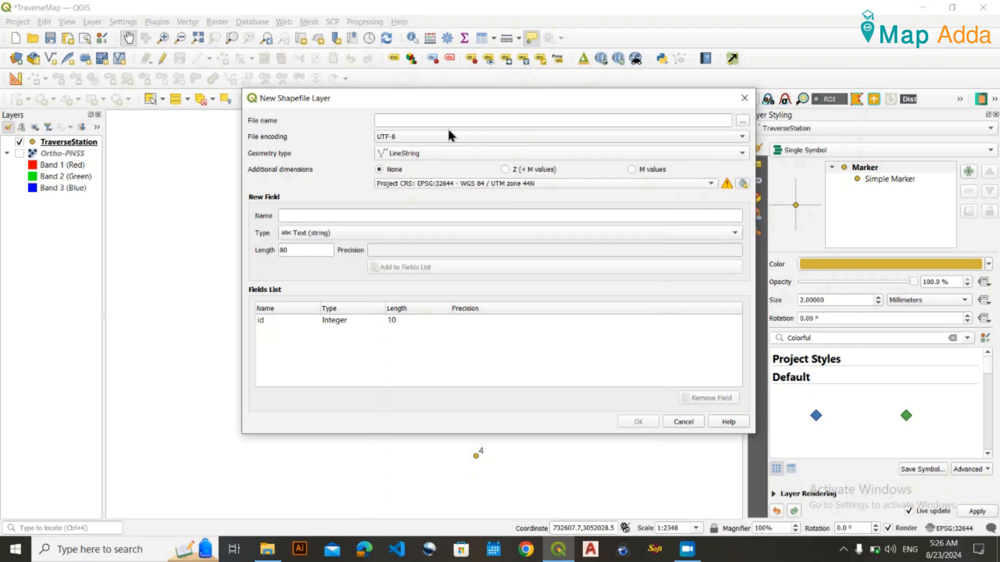
Set the new shapefile's file name to TraverseLeg in the project's GIS data folder.
left_click(743, 123)
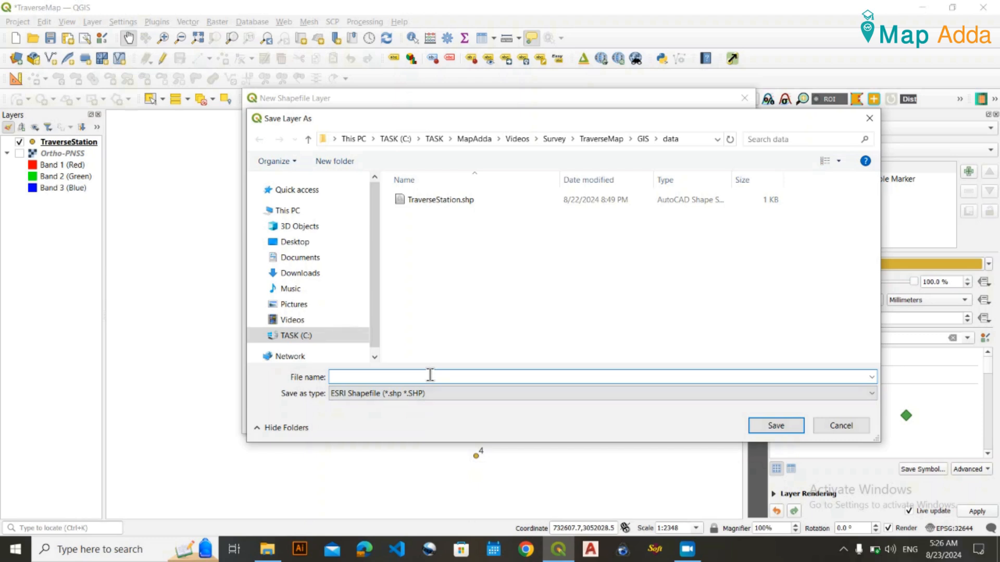
type("TR")
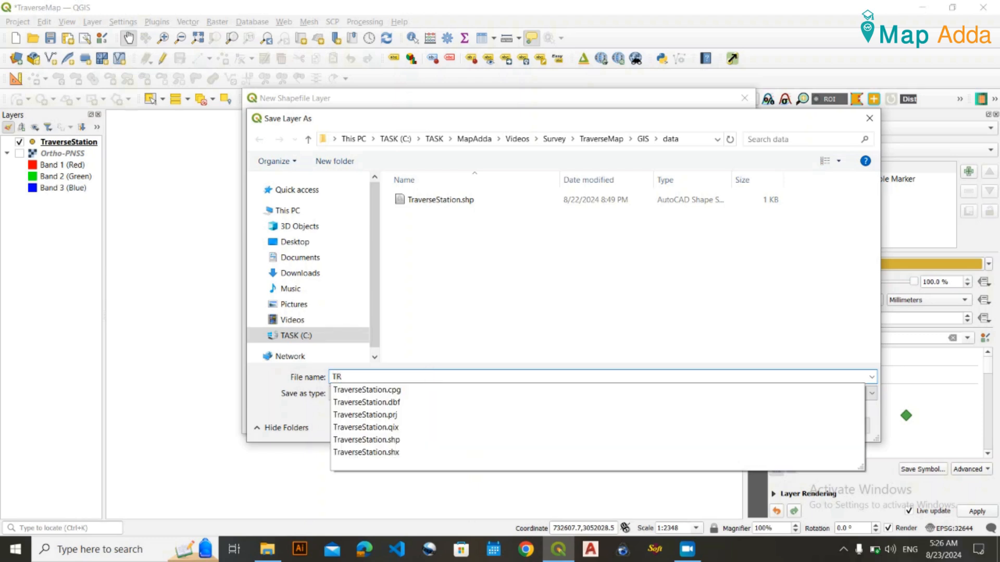
type("raverseLeg")
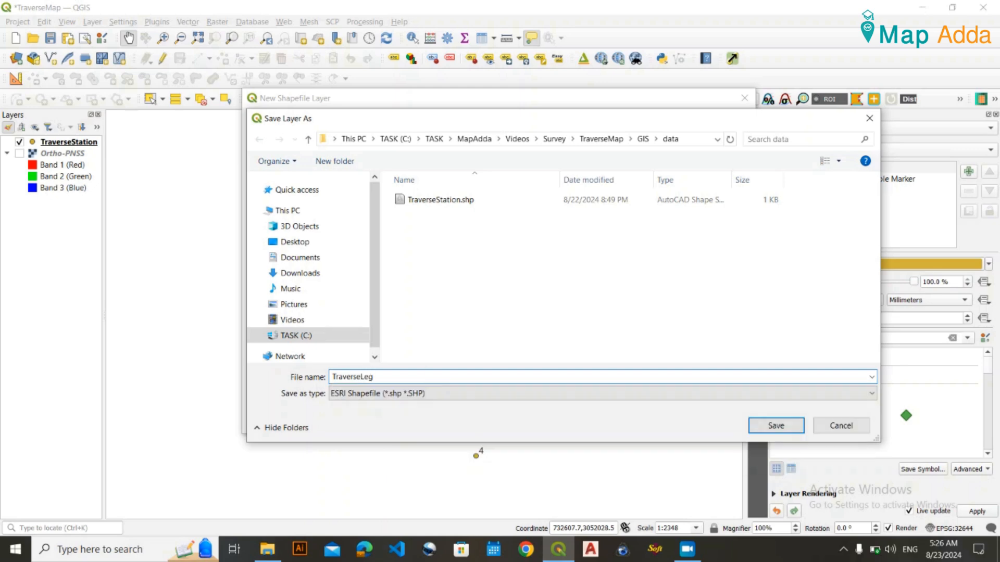
key("Return")
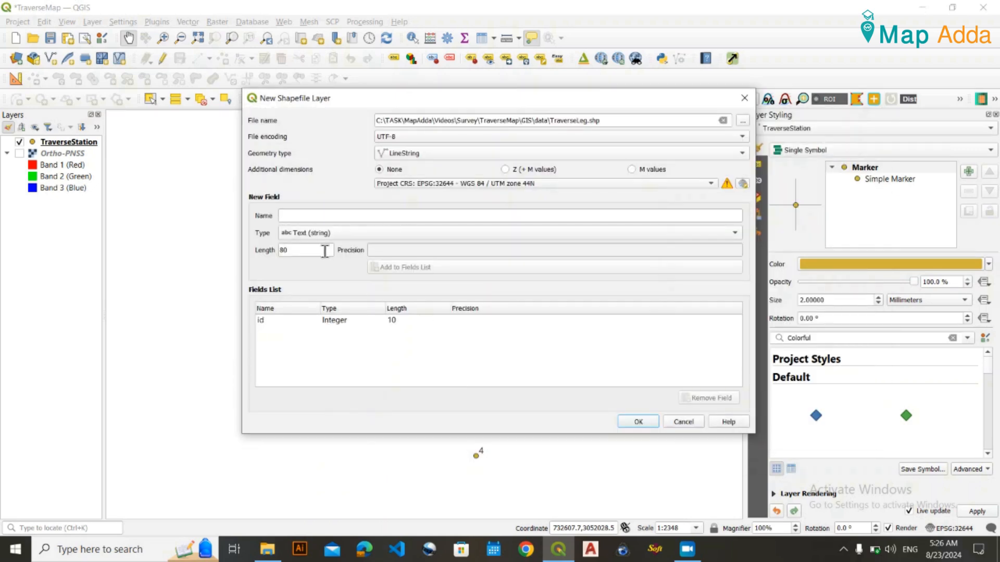
Add a Decimal (double) field named Distance with length 10 and precision 3 to the new shapefile's fields.
left_click(305, 213)
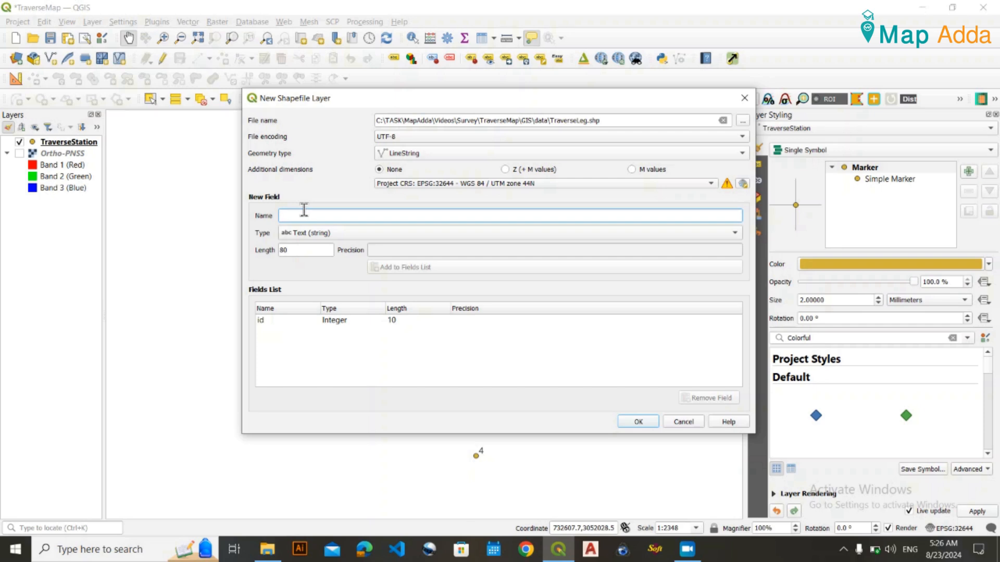
type("Le")
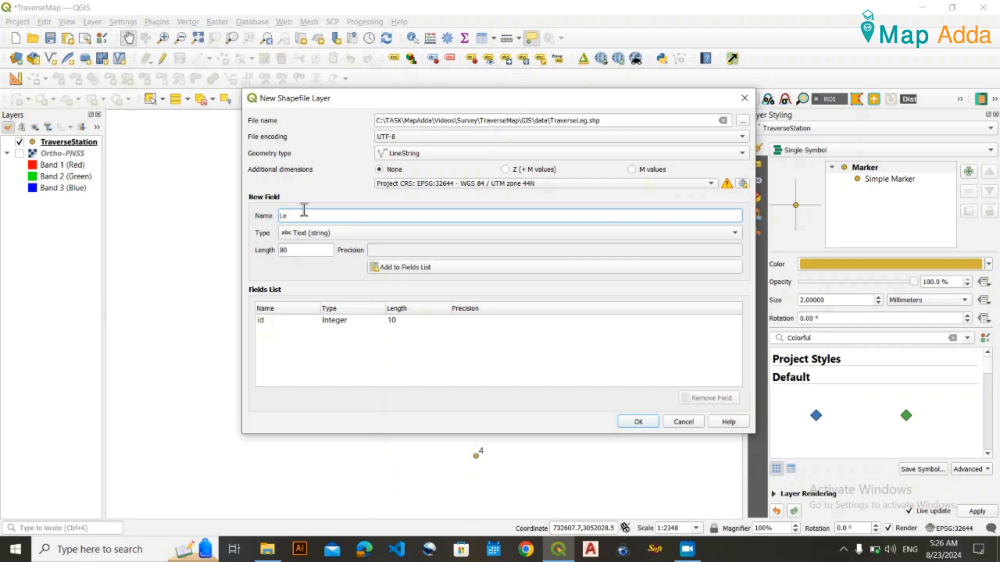
key("BackSpace")
key("BackSpace")
type("Dist")
left_click(316, 235)
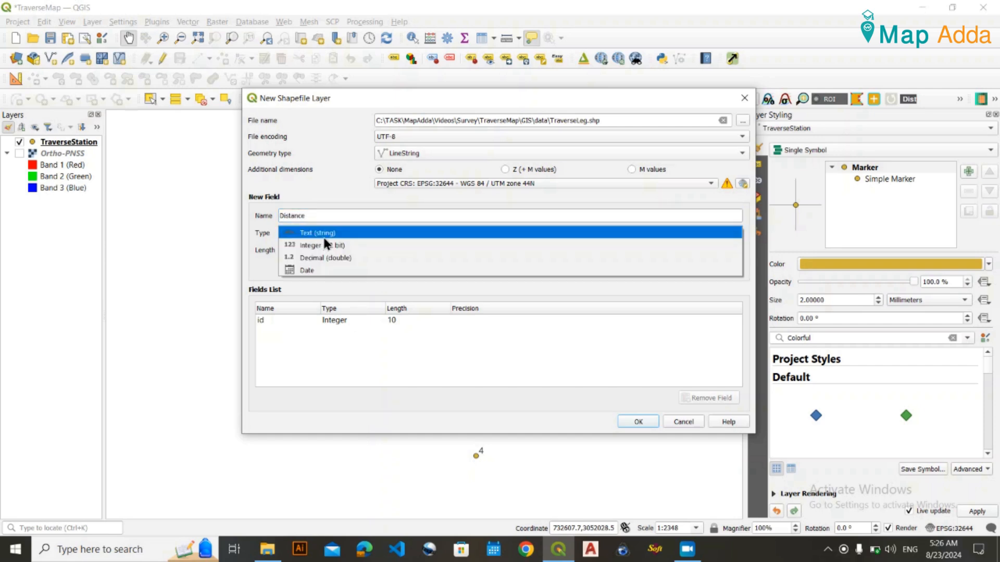
left_click(339, 257)
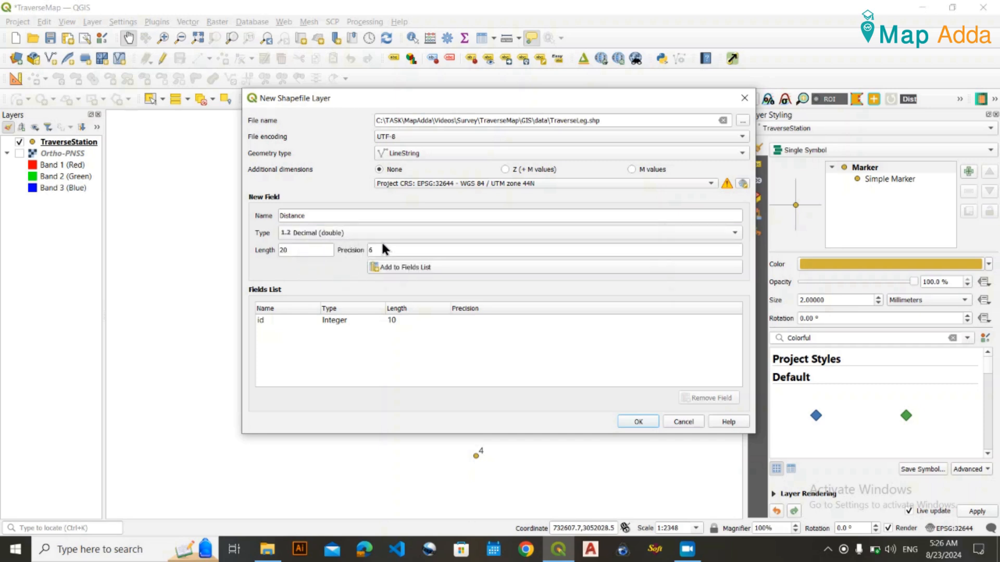
double_click(305, 251)
type("10")
double_click(385, 254)
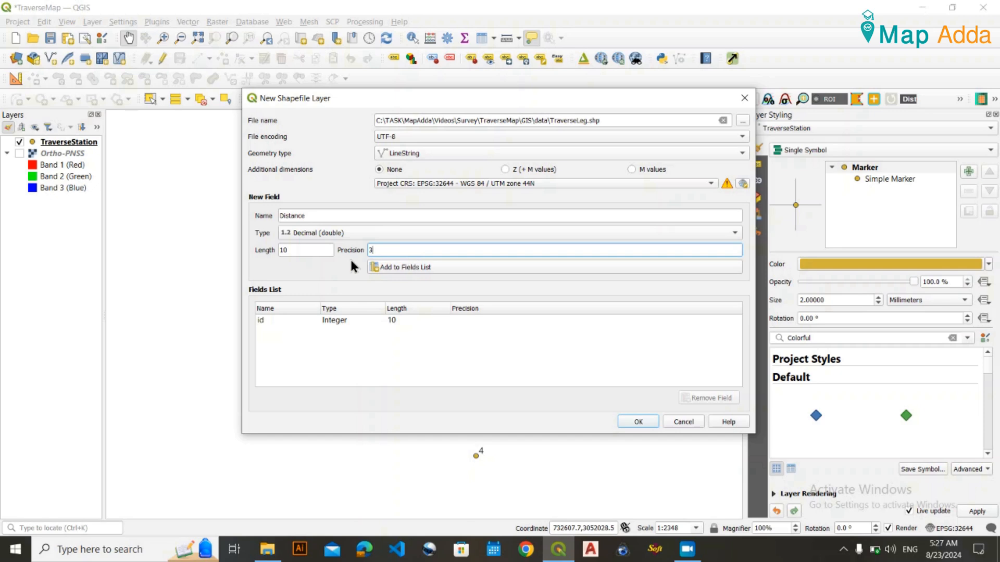
left_click(400, 268)
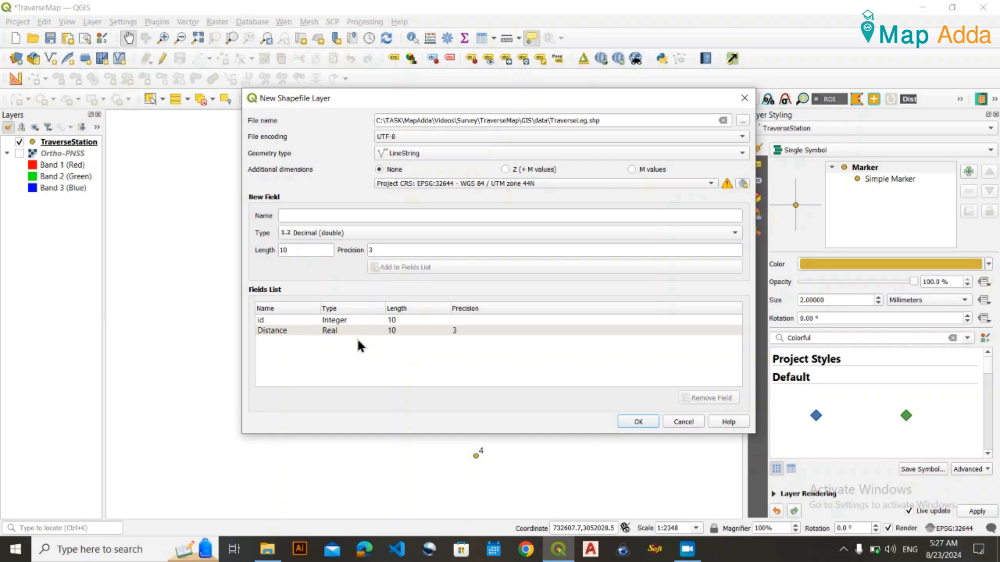
left_click(326, 215)
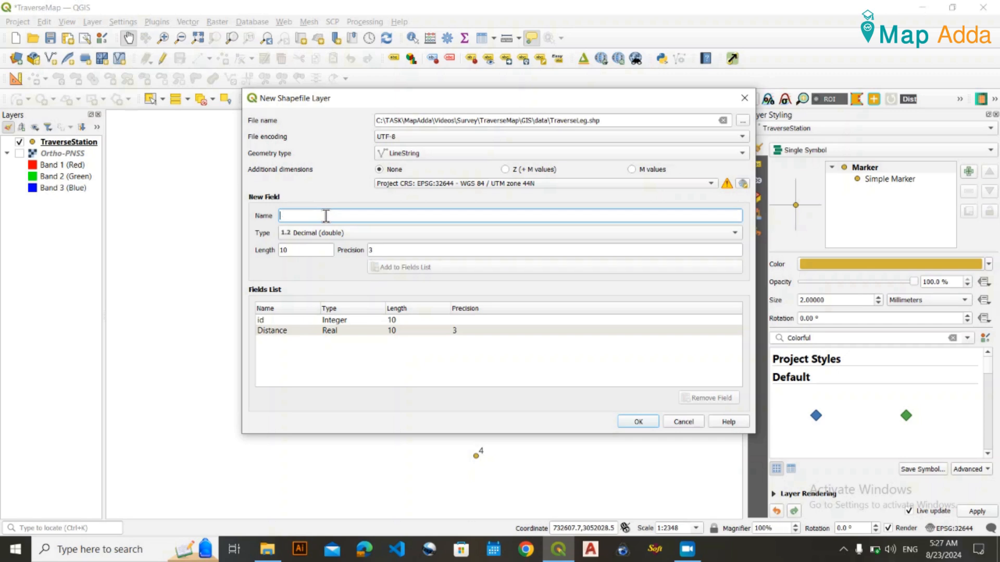
type("Trav")
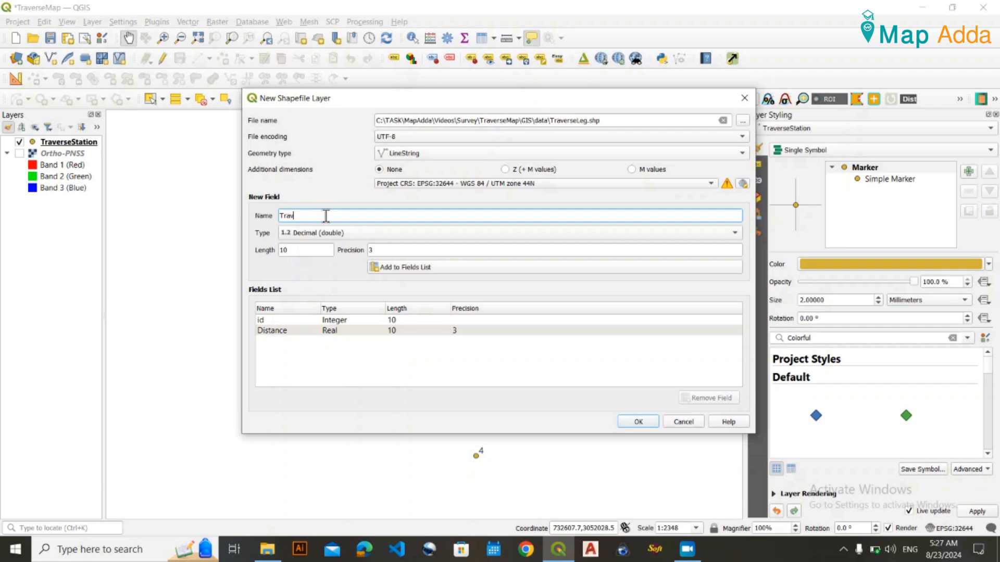
type("ers")
key("BackSpace")
key("BackSpace")
key("BackSpace")
key("BackSpace")
key("BackSpace")
key("BackSpace")
key("BackSpace")
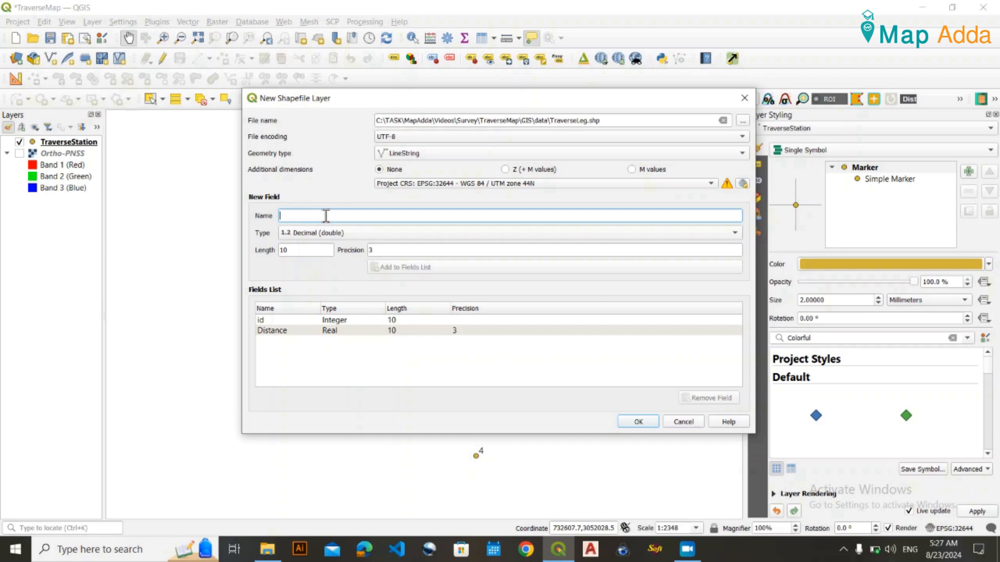
Add a Text (string) field named Side with length 10 and create the shapefile layer.
type("Side")
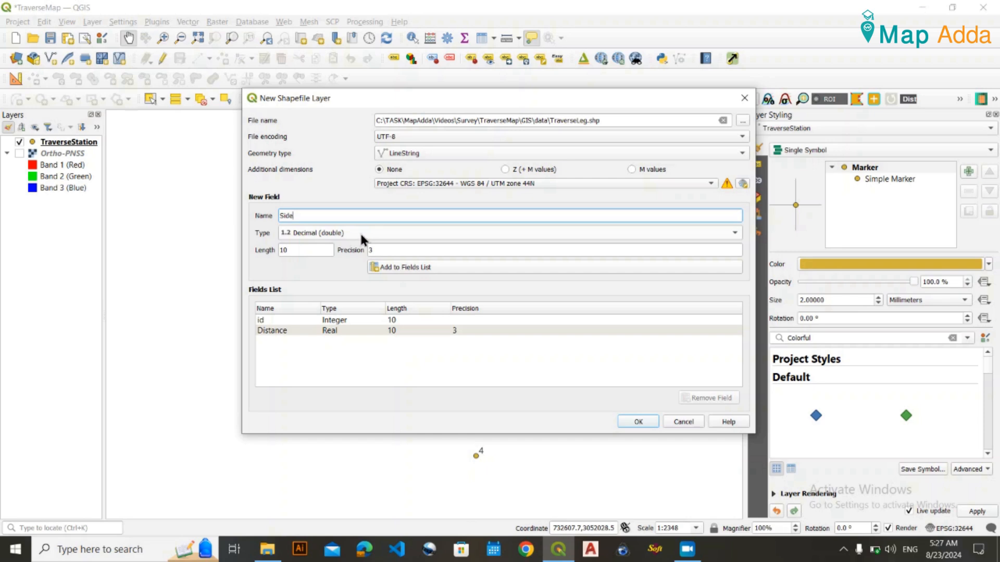
left_click(330, 233)
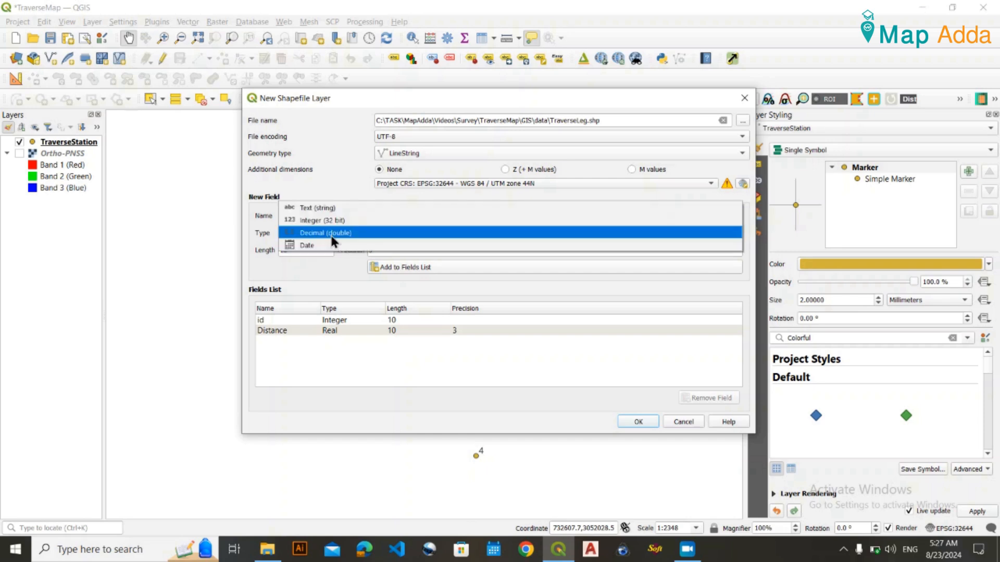
left_click(333, 206)
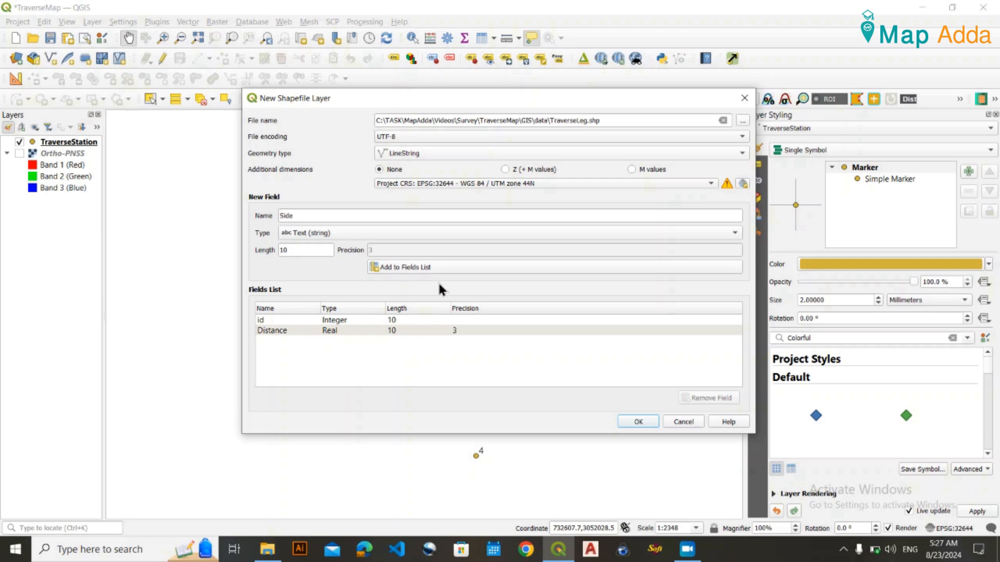
left_click(436, 267)
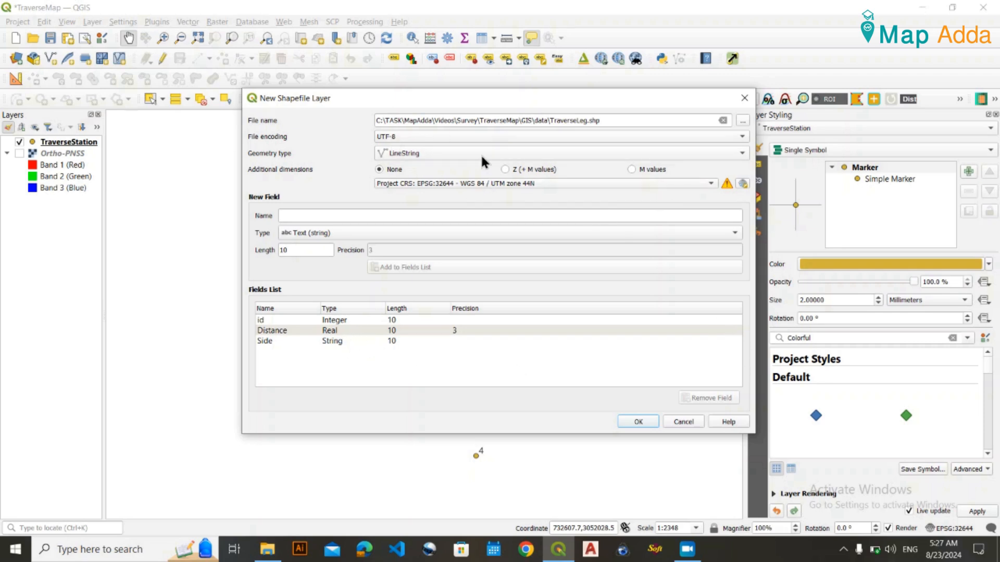
left_click(635, 421)
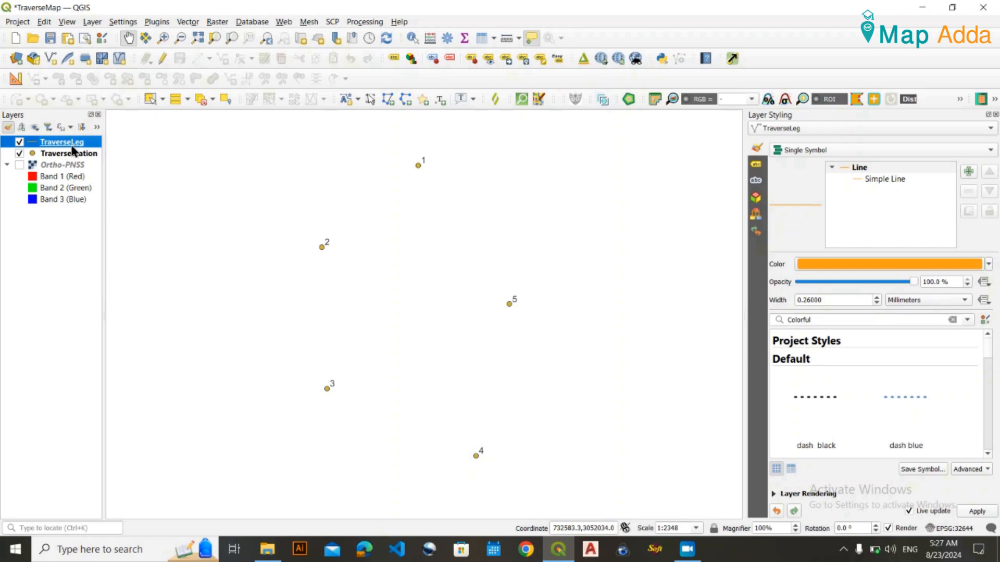
Enable editing on the TraverseLeg layer and start a new line feature at station 1.
left_click(161, 59)
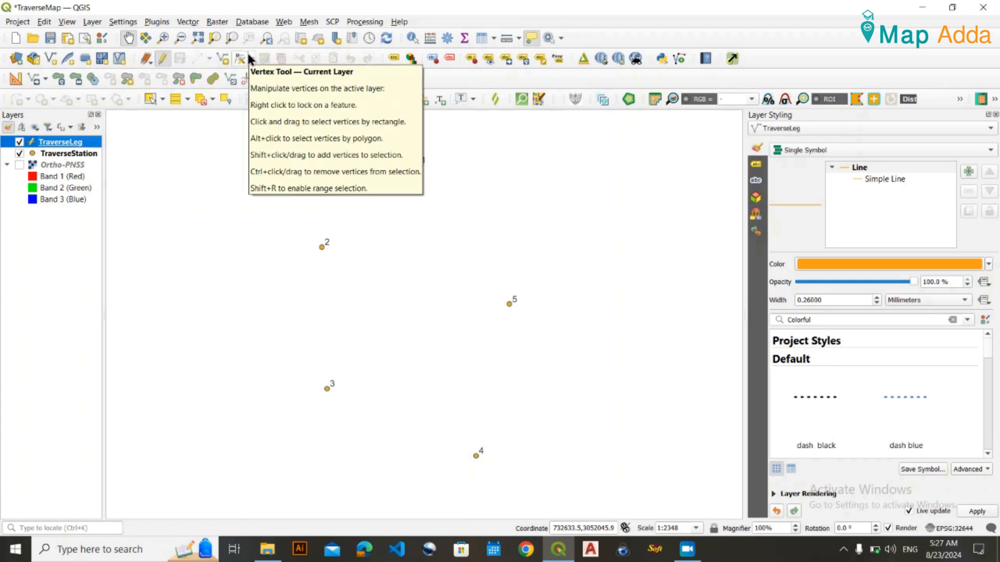
left_click(221, 59)
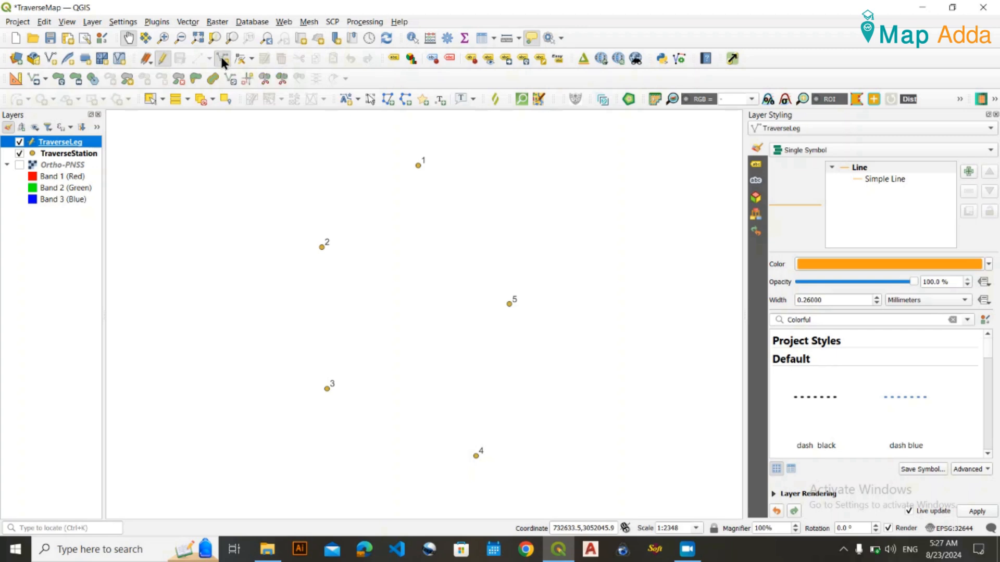
scroll(421, 170, "up", 2)
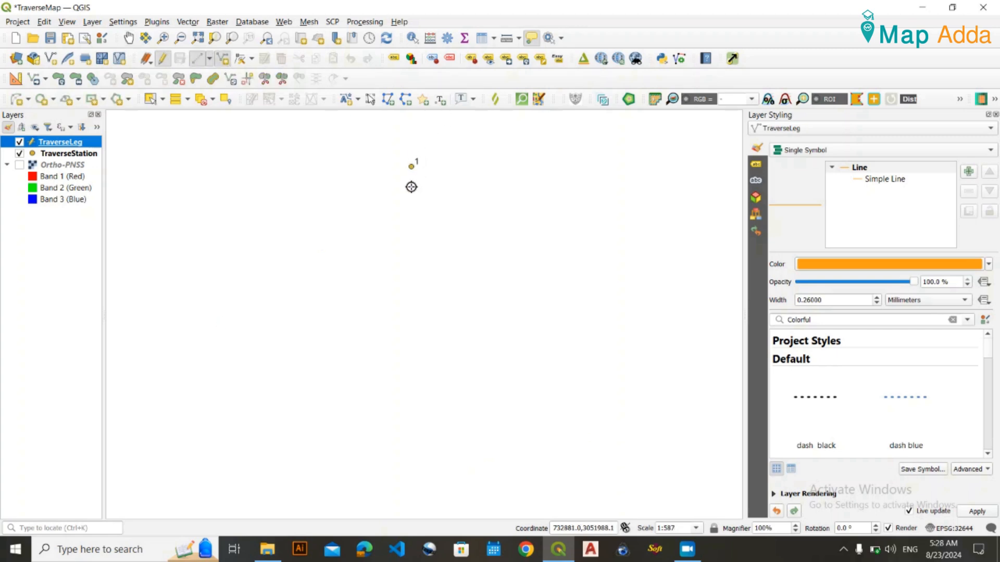
scroll(409, 193, "down", 1)
left_click_drag(383, 227, 470, 276)
scroll(474, 228, "up", 2)
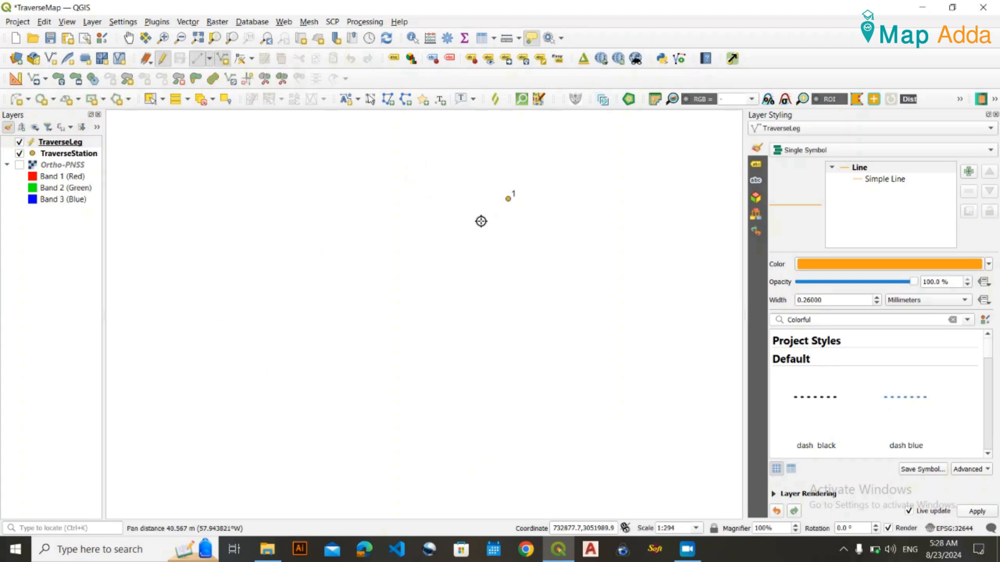
scroll(529, 188, "up", 2)
scroll(457, 217, "up", 1)
scroll(457, 217, "up", 1)
scroll(390, 270, "up", 2)
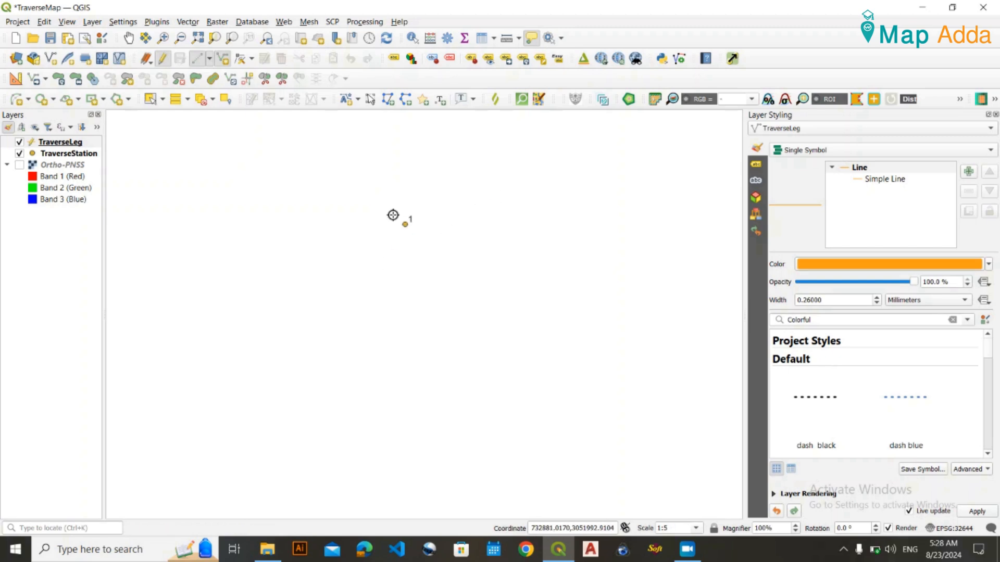
scroll(397, 191, "up", 2)
scroll(344, 418, "down", 5)
left_click_drag(301, 451, 417, 210)
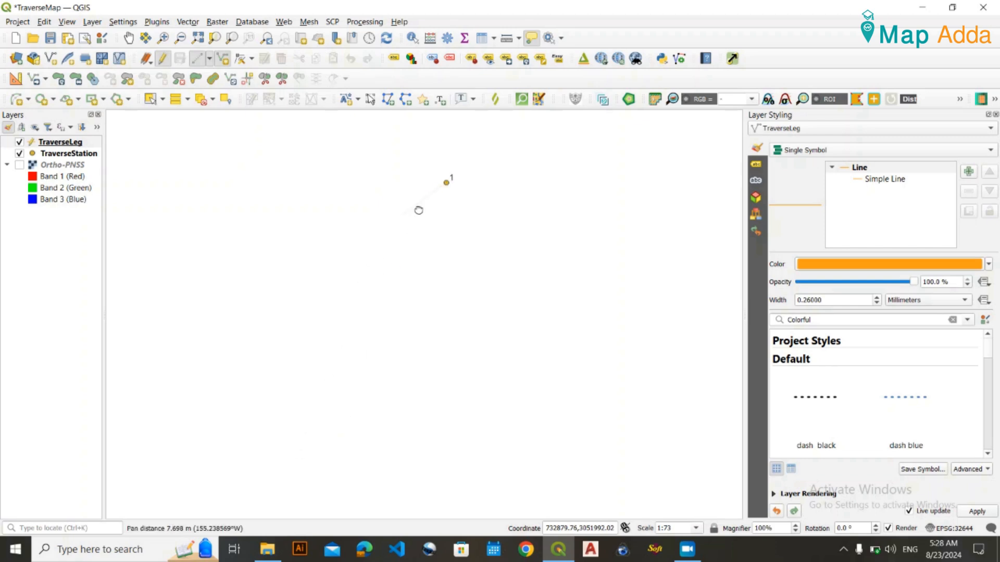
Extend the line from station 1 and place its end vertex exactly on station 2.
scroll(404, 312, "down", 6)
left_click_drag(300, 400, 323, 319)
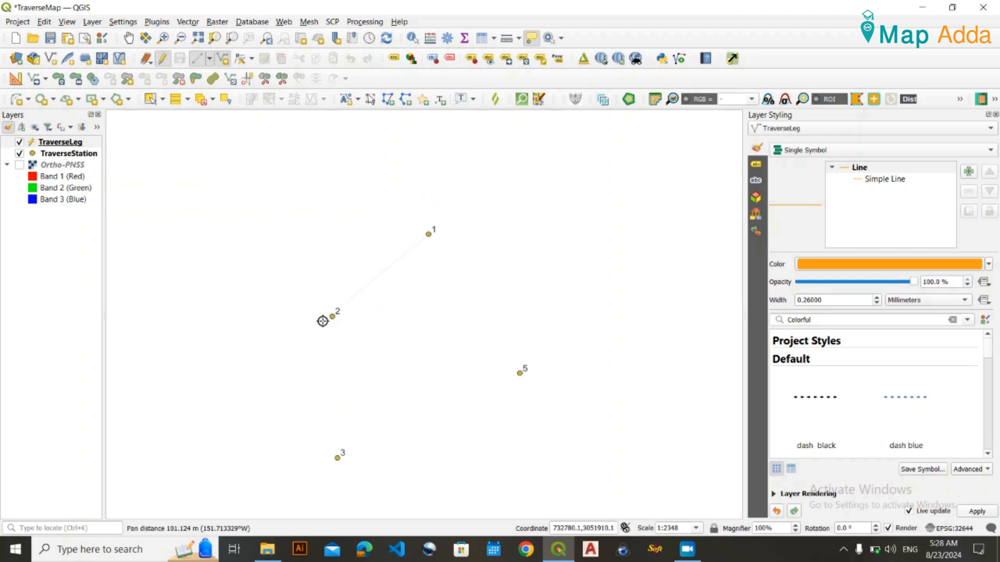
scroll(339, 313, "up", 5)
left_click_drag(574, 234, 468, 364)
scroll(453, 335, "up", 2)
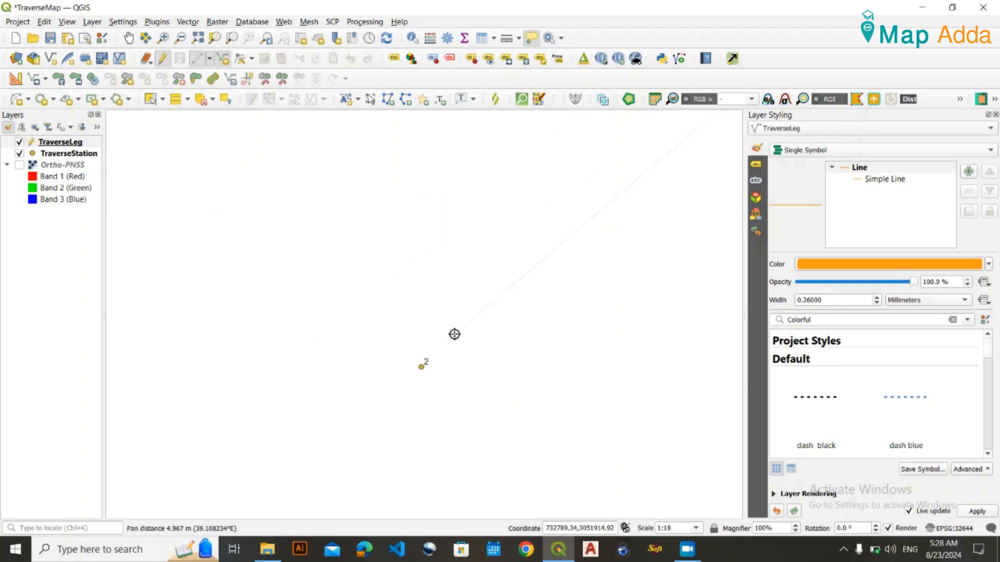
scroll(421, 395, "up", 1)
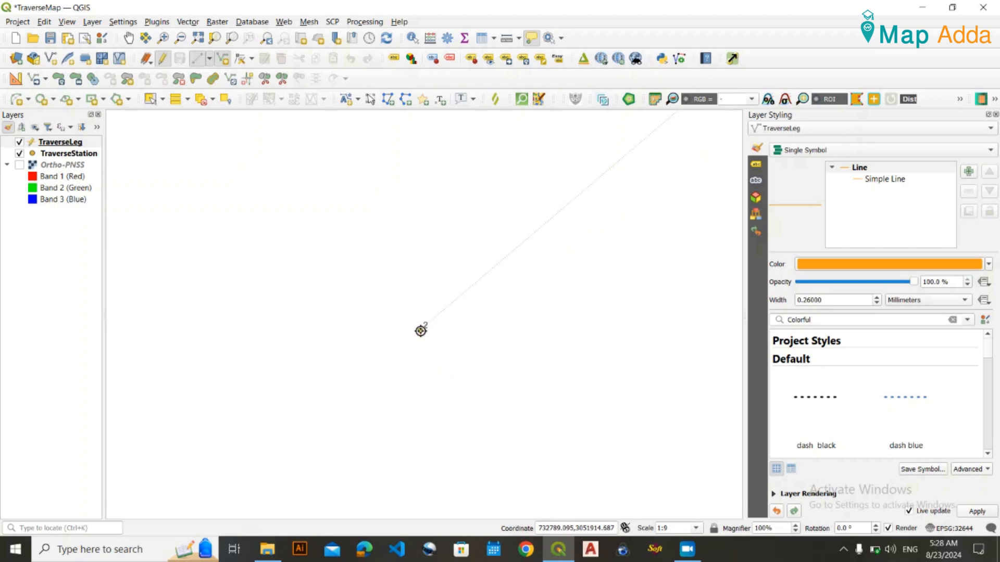
scroll(480, 308, "down", 11)
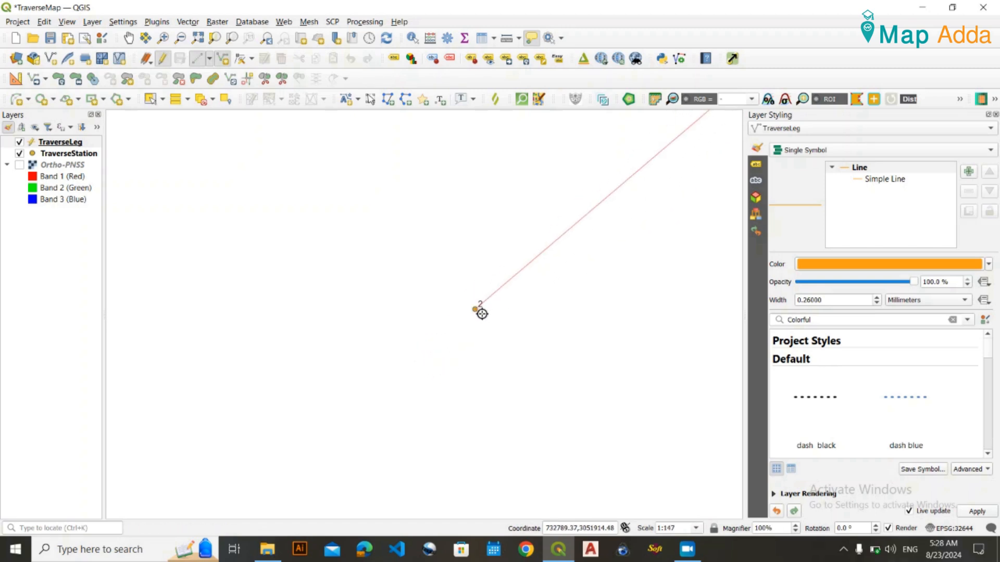
left_click_drag(609, 293, 427, 337)
scroll(442, 332, "up", 3)
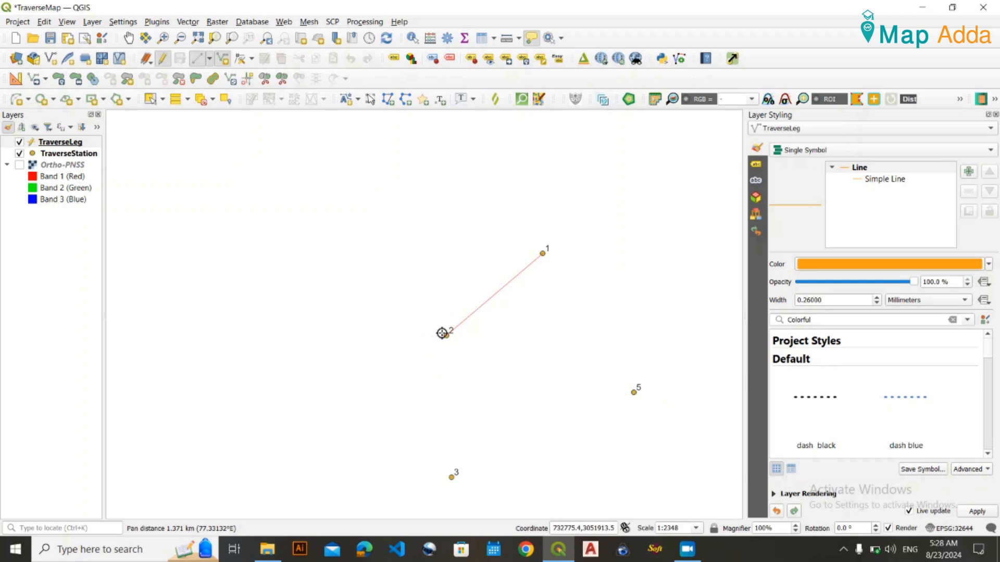
Finish the leg between stations 1 and 2 with Distance 60 and Side 12.
right_click(517, 294)
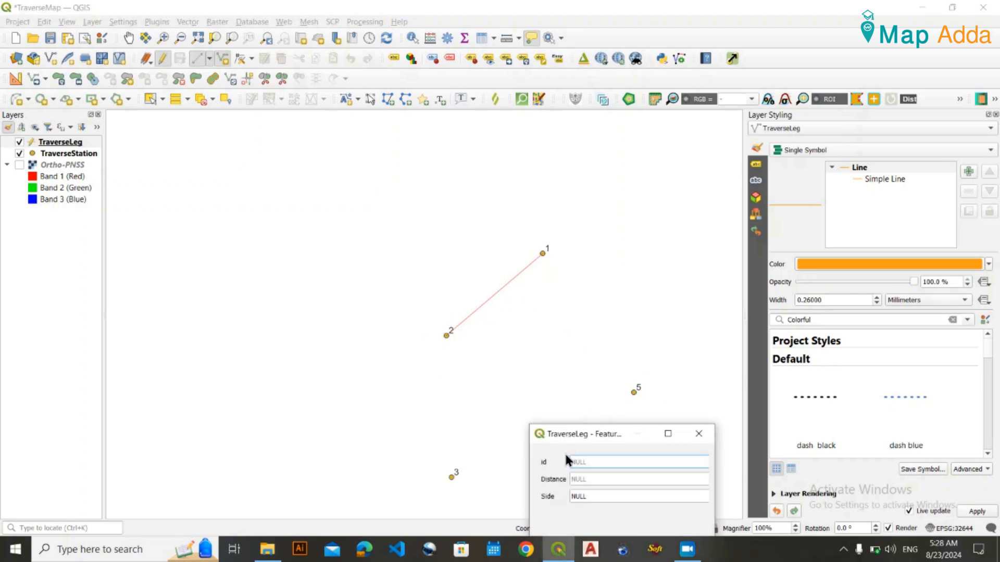
left_click(611, 479)
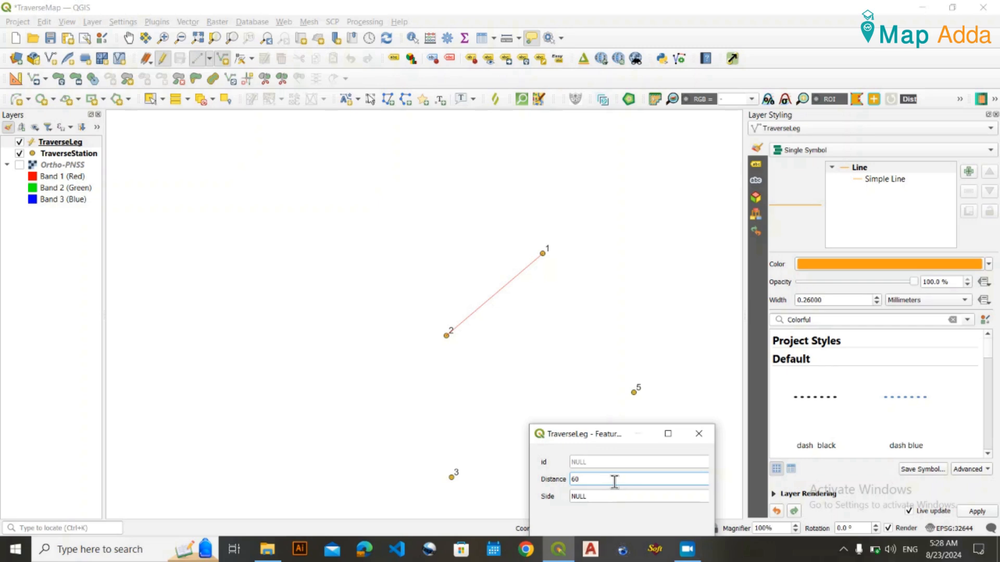
left_click(595, 499)
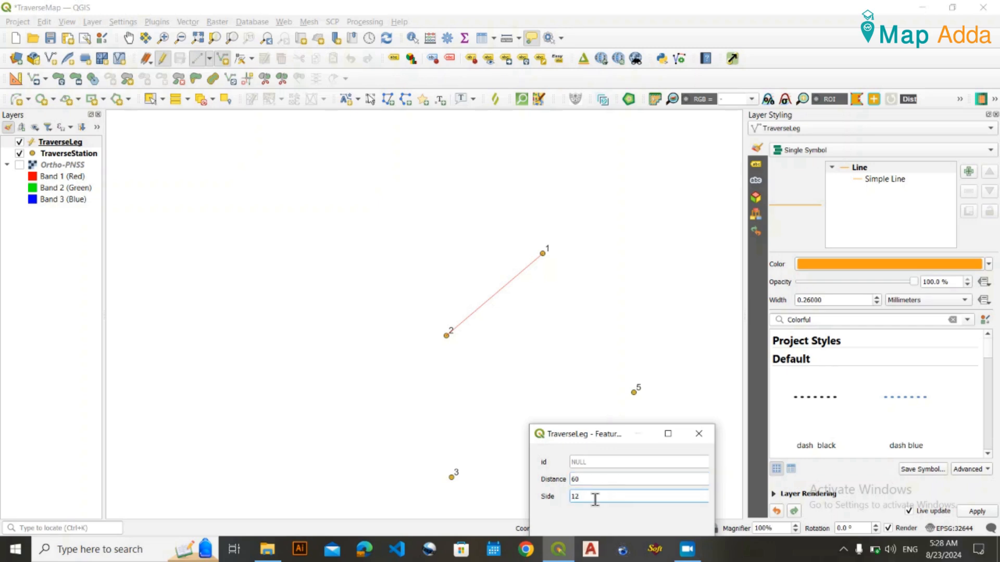
left_click_drag(599, 434, 570, 253)
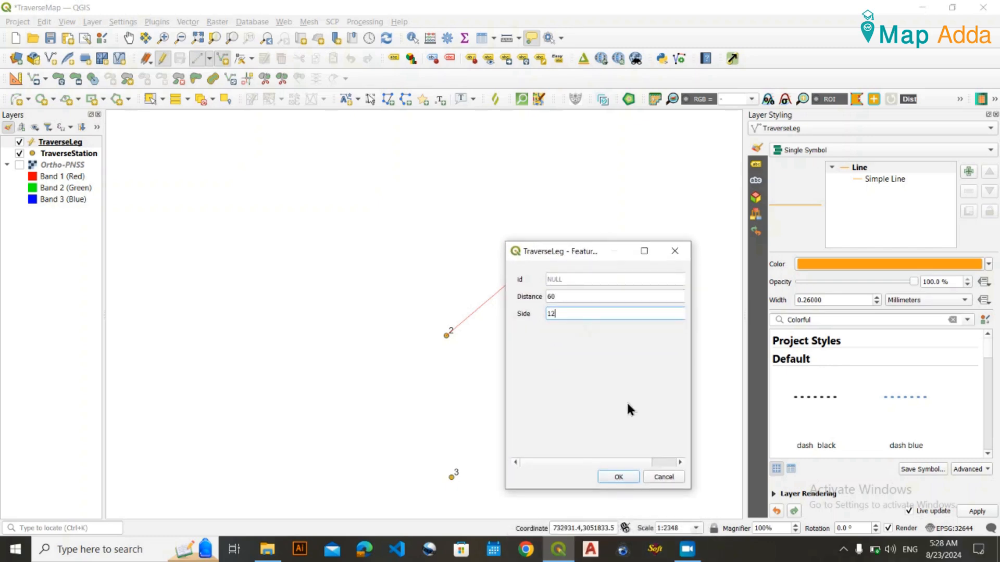
left_click(620, 476)
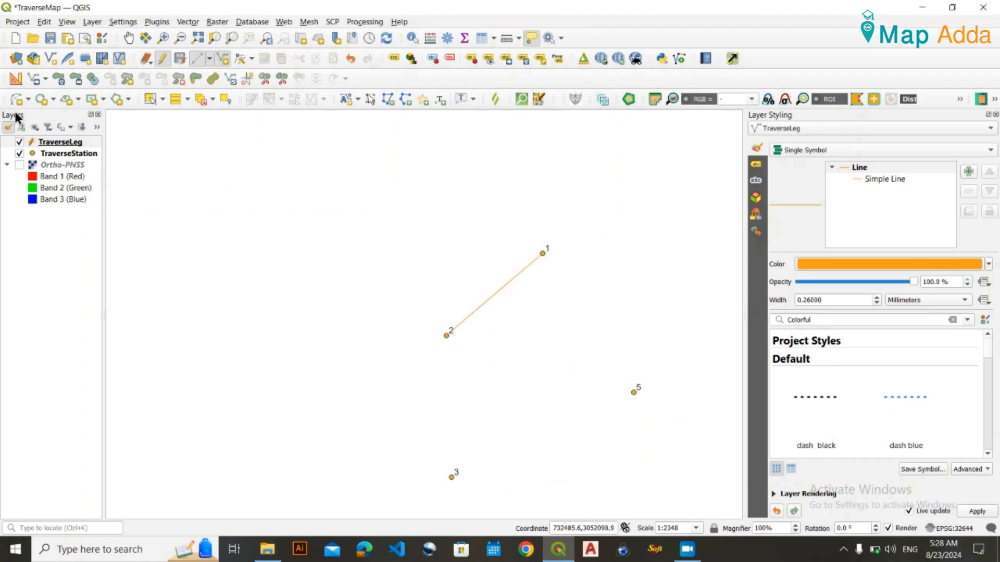
Start the second traverse leg with its first vertex exactly on station 2.
left_click(225, 61)
left_click_drag(586, 328, 485, 228)
scroll(335, 232, "up", 1)
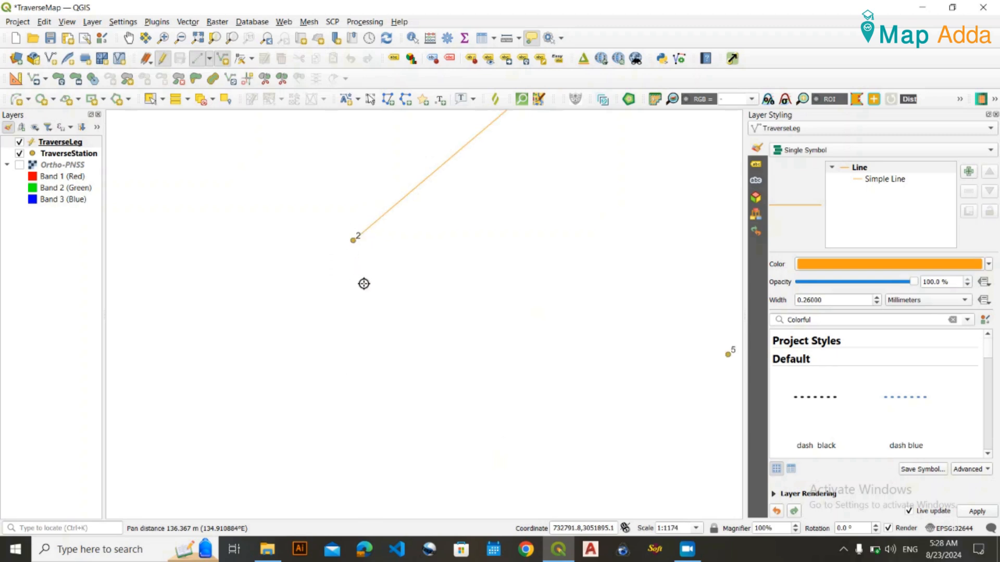
scroll(383, 302, "down", 1)
scroll(366, 254, "up", 2)
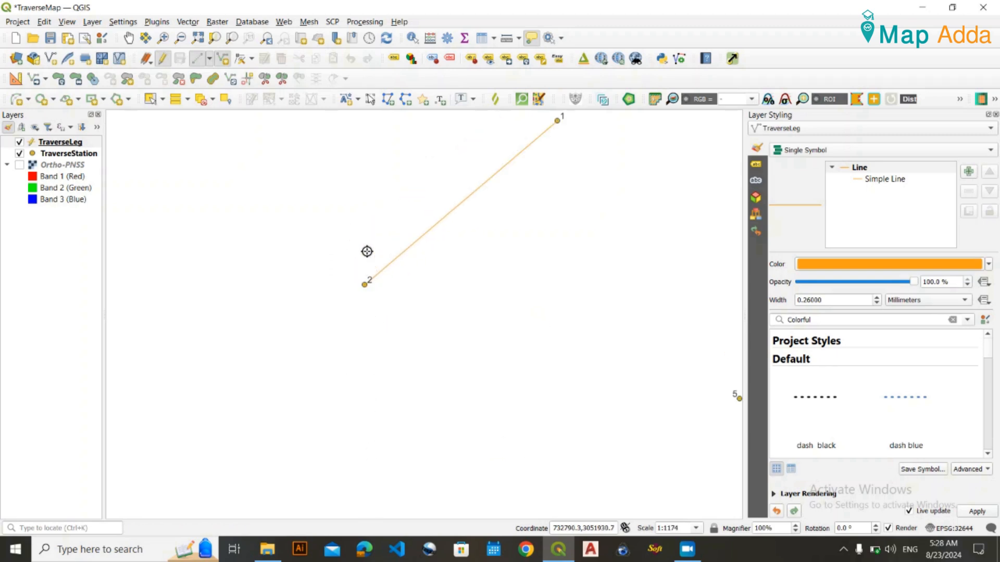
scroll(365, 345, "up", 3)
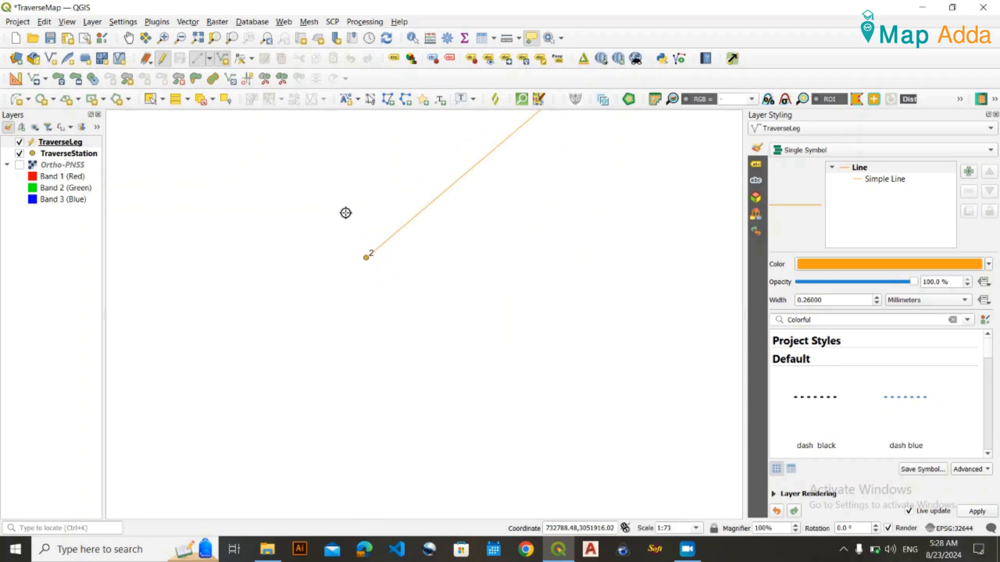
scroll(394, 227, "up", 1)
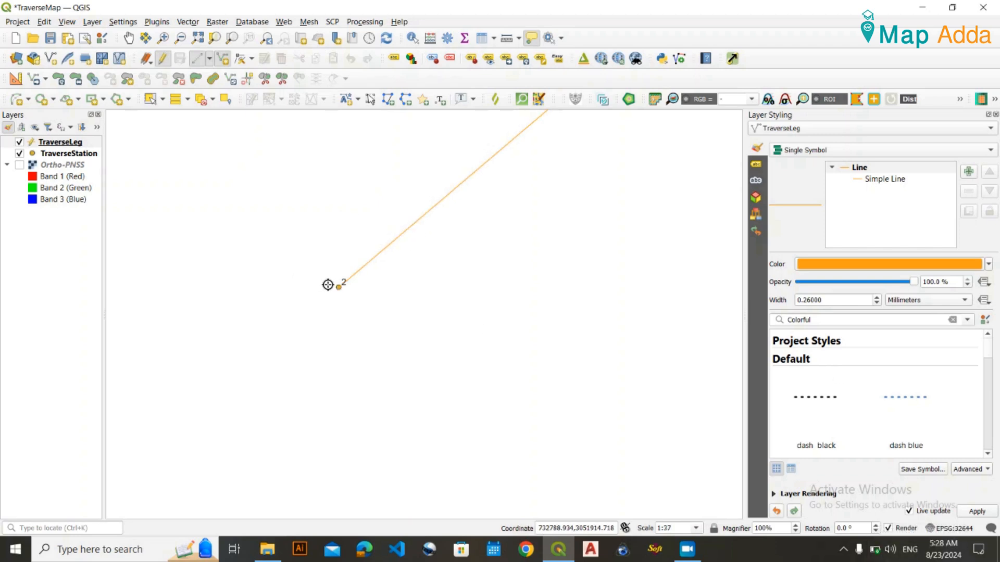
scroll(327, 284, "up", 1)
scroll(327, 285, "up", 1)
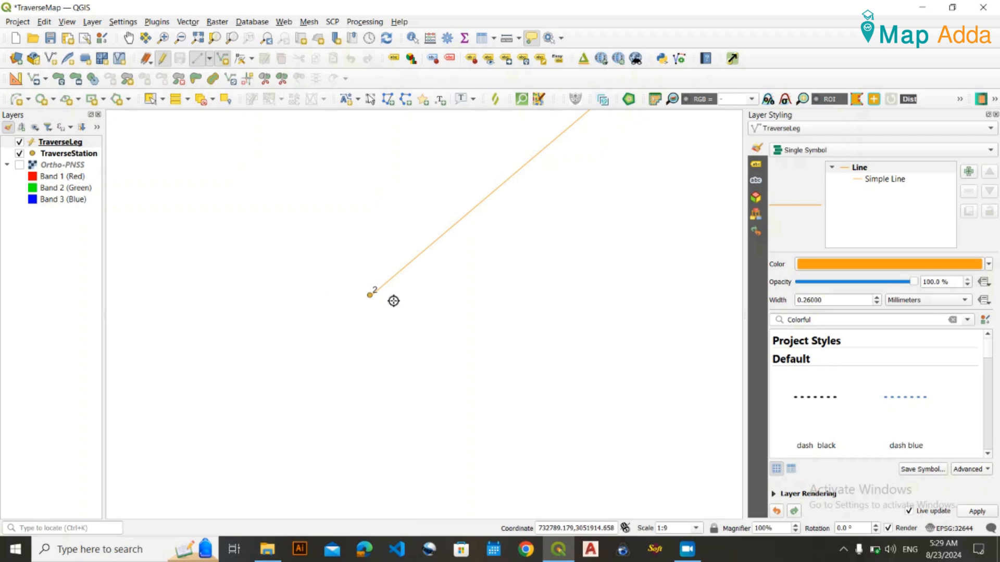
left_click(370, 295)
scroll(396, 504, "down", 5)
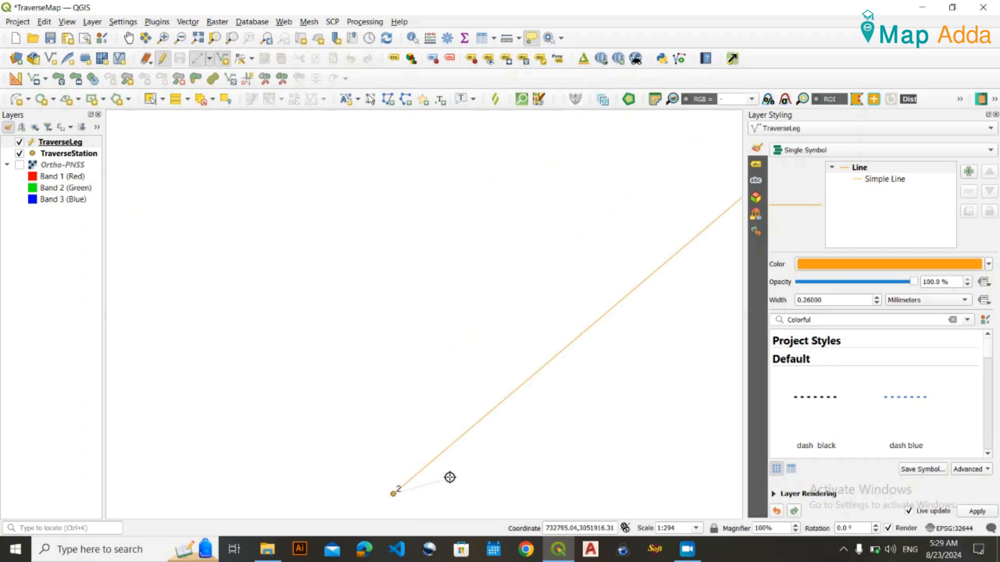
Extend the second traverse leg and place its end vertex on station 3.
left_click_drag(449, 476, 367, 125)
scroll(369, 313, "down", 2)
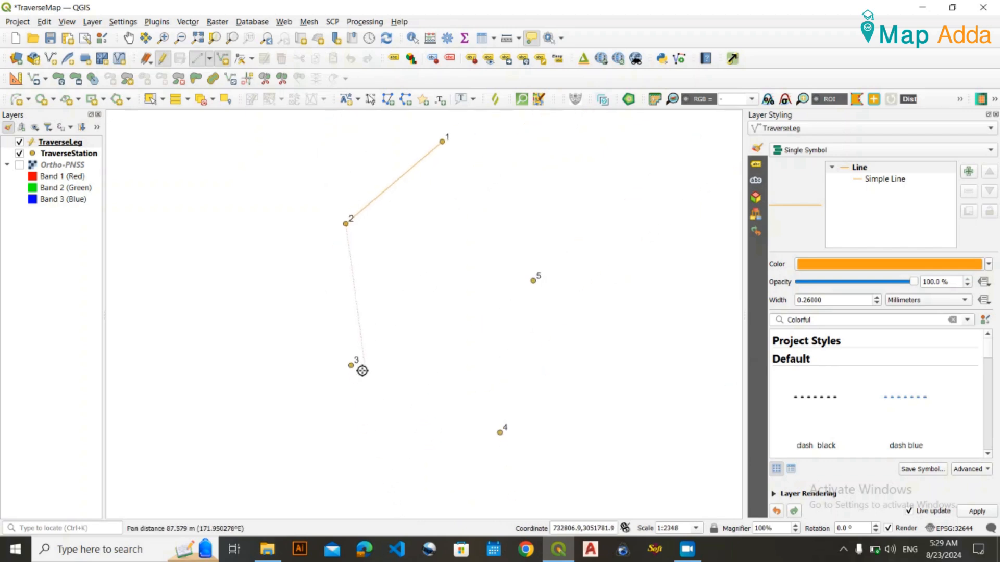
scroll(360, 370, "up", 2)
scroll(339, 353, "up", 5)
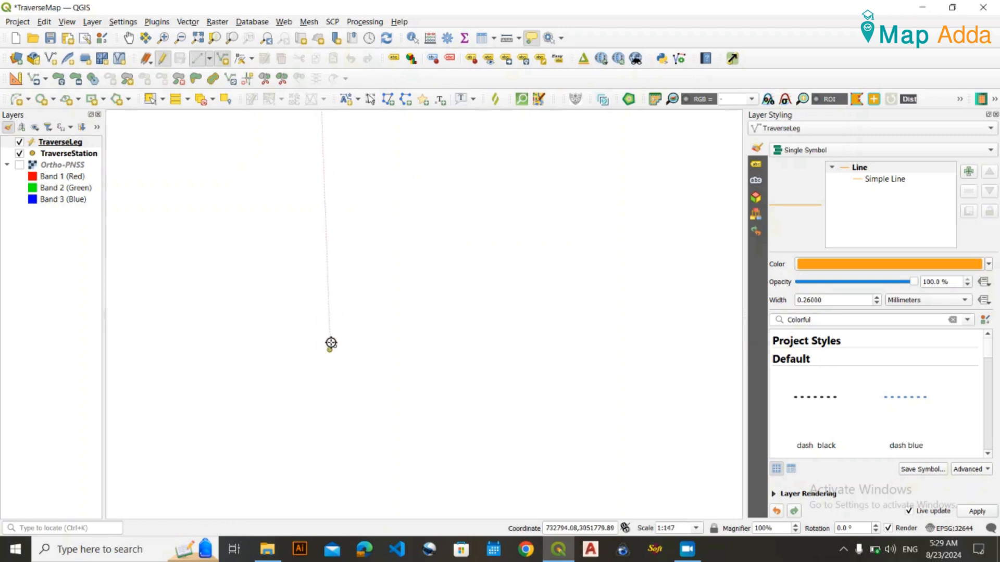
left_click(310, 379)
scroll(346, 279, "down", 5)
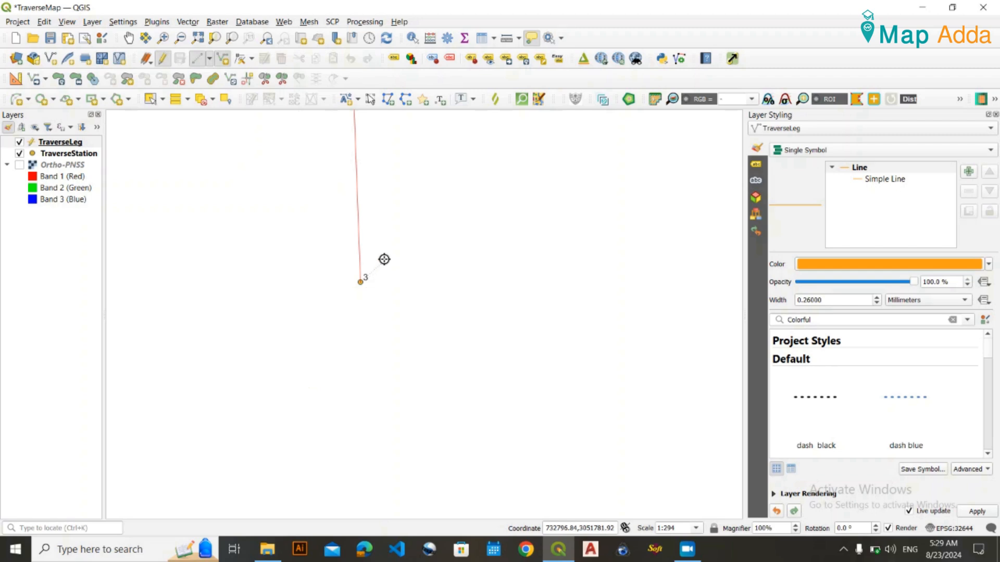
left_click_drag(388, 247, 400, 436)
scroll(417, 370, "down", 4)
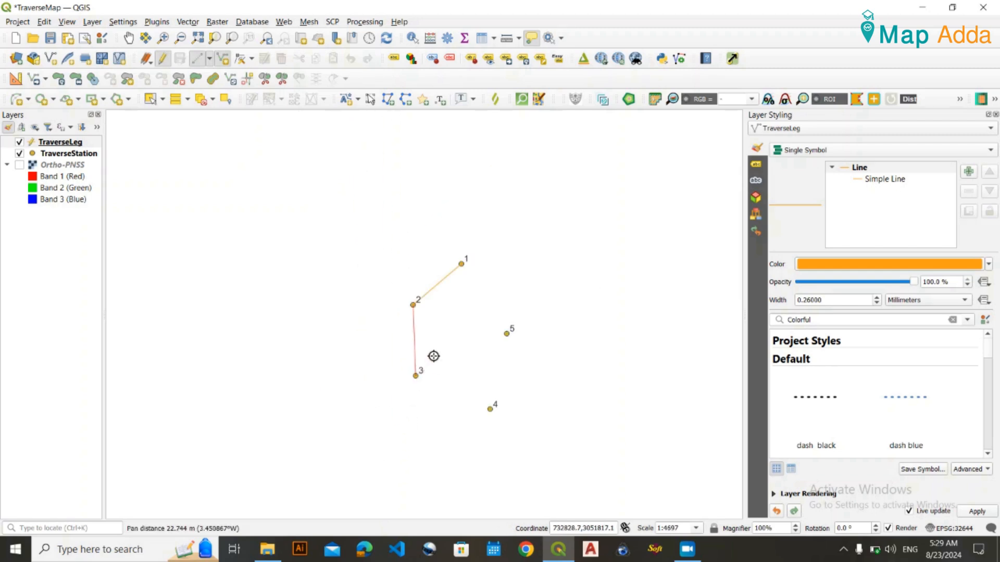
Finish the leg between stations 2 and 3 with Distance 70 and Side 23.
right_click(434, 357)
left_click(569, 314)
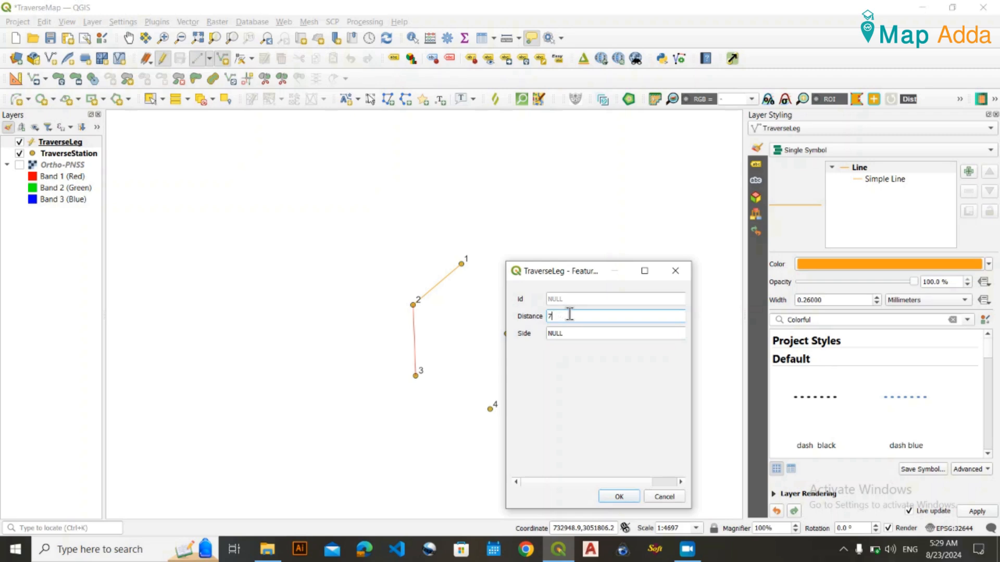
left_click(572, 333)
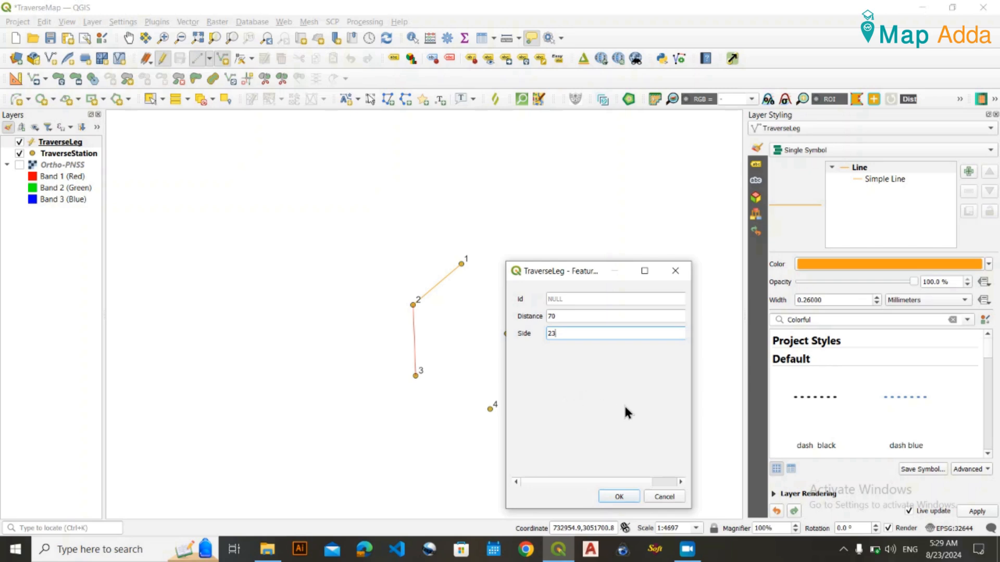
left_click(620, 497)
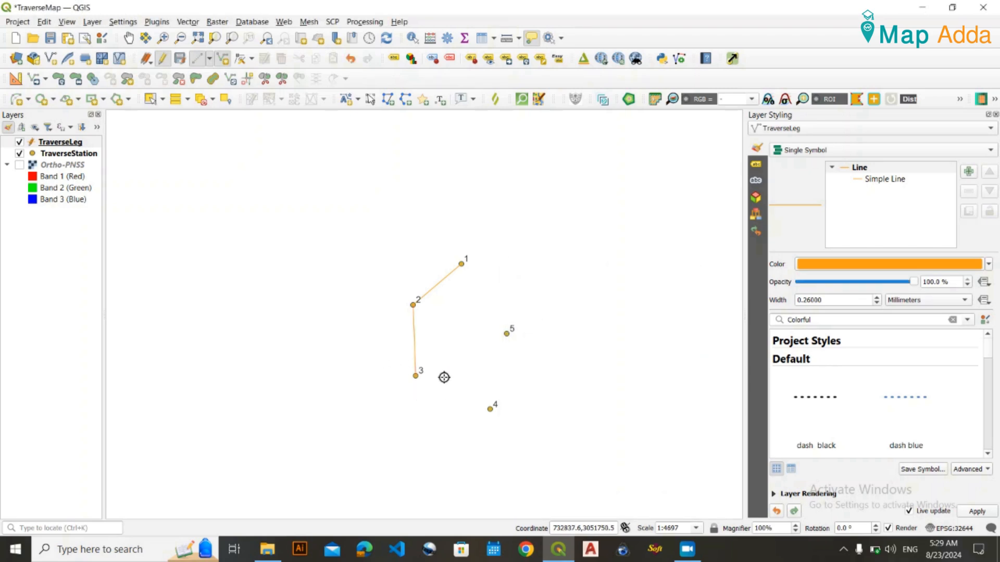
Draw the third traverse leg from station 3 to station 4.
scroll(431, 331, "up", 1)
scroll(435, 366, "down", 1)
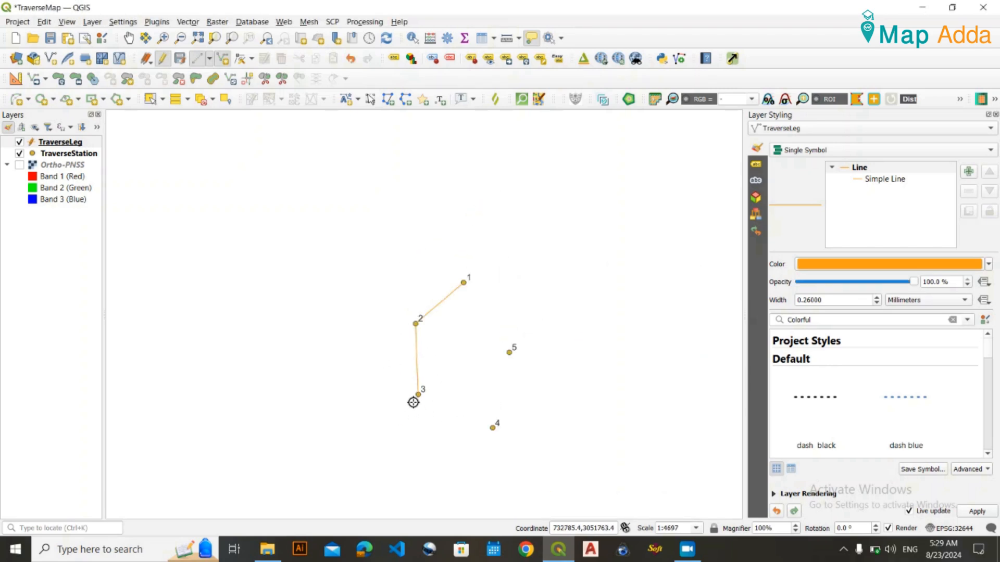
scroll(425, 395, "up", 2)
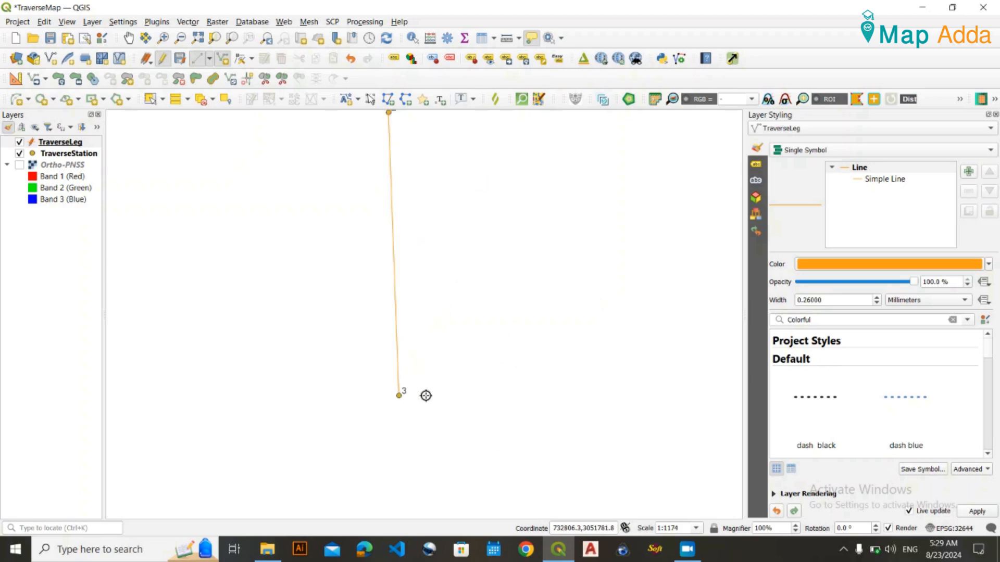
scroll(426, 430, "up", 2)
left_click_drag(481, 367, 284, 347)
left_click(179, 259)
left_click(355, 382)
Finish the leg between stations 3 and 4 with Distance 75 and Side 34.
right_click(354, 381)
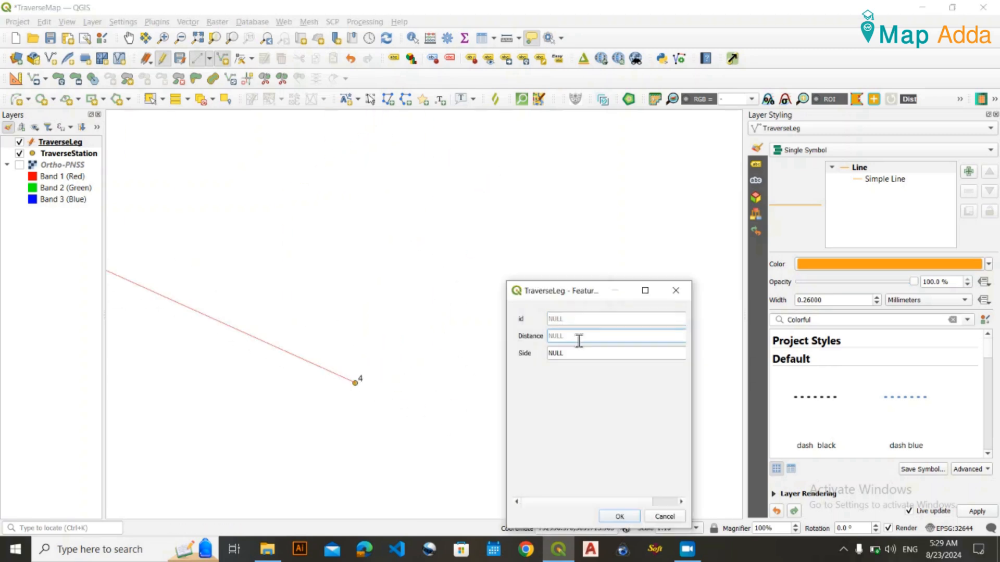
left_click(578, 337)
type("75")
left_click(562, 353)
type("34")
left_click(620, 515)
Draw the traverse leg from station 4 to station 5 and save it with Side 45.
scroll(431, 370, "up", 6)
left_click_drag(564, 377, 523, 321)
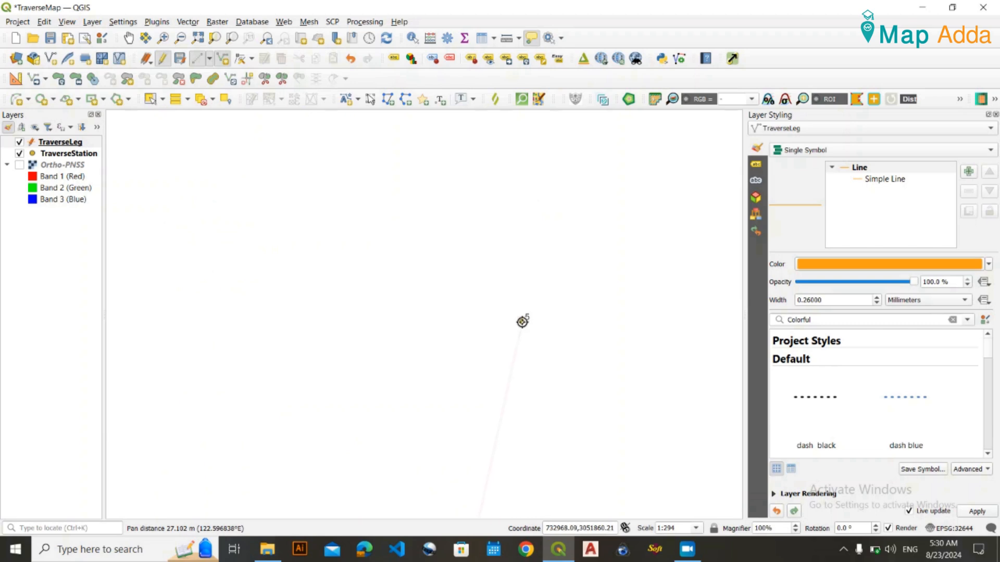
left_click(523, 321)
right_click(522, 321)
left_click(564, 374)
type("45")
left_click(619, 534)
Draw the closing traverse leg from station 5 back to station 1.
scroll(575, 347, "down", 4)
scroll(575, 346, "up", 4)
left_click(502, 436)
scroll(397, 290, "down", 3)
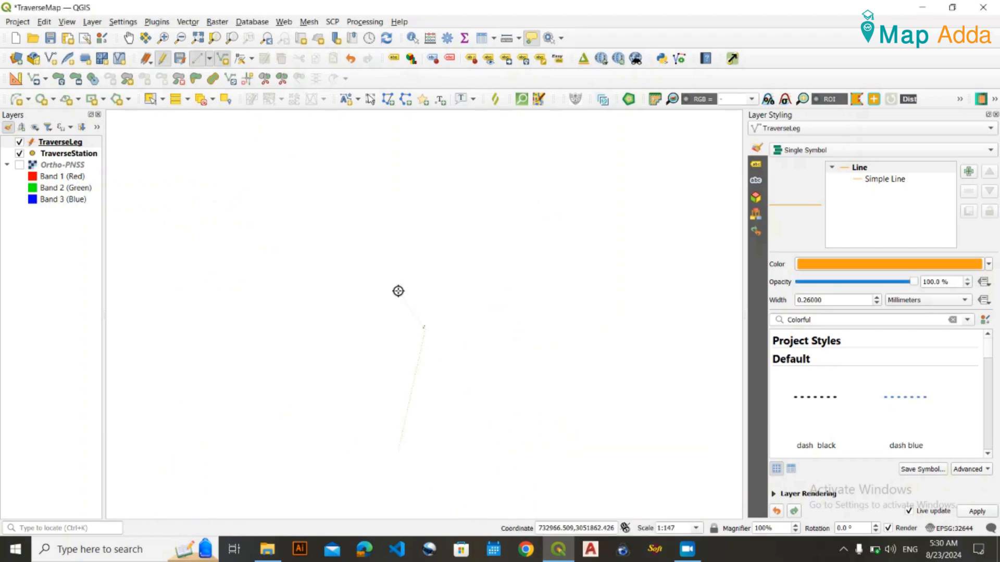
scroll(457, 221, "up", 4)
left_click_drag(458, 227, 481, 263)
left_click(480, 264)
Finish the closing leg between stations 5 and 1 with Side 51.
right_click(480, 264)
left_click(568, 392)
type("51")
left_click(566, 359)
type("51")
key("Return")
scroll(431, 385, "down", 2)
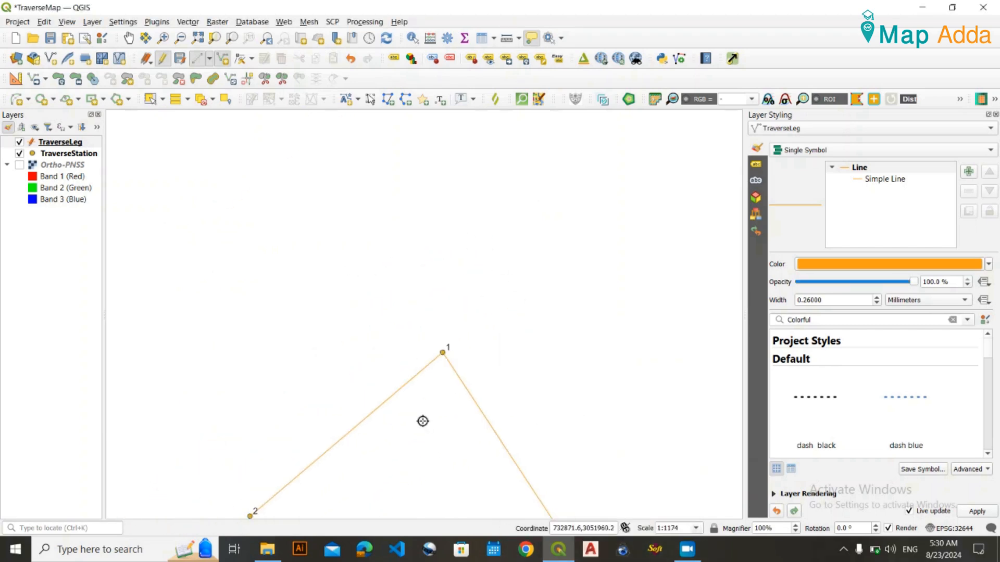
Finish the editing session on the TraverseLeg layer and save the project.
left_click_drag(422, 417, 395, 170)
scroll(428, 294, "up", 1)
scroll(428, 294, "down", 3)
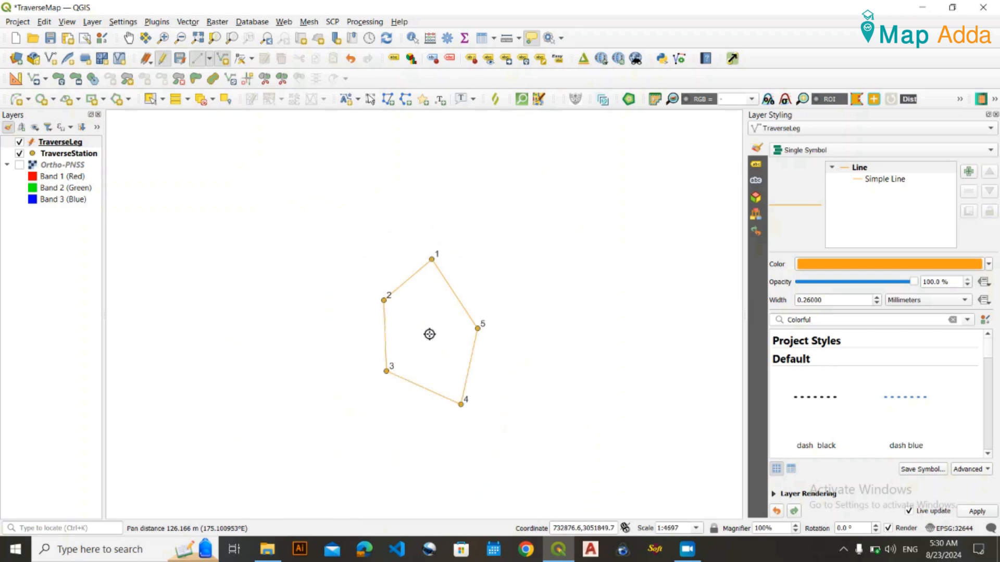
scroll(422, 294, "up", 1)
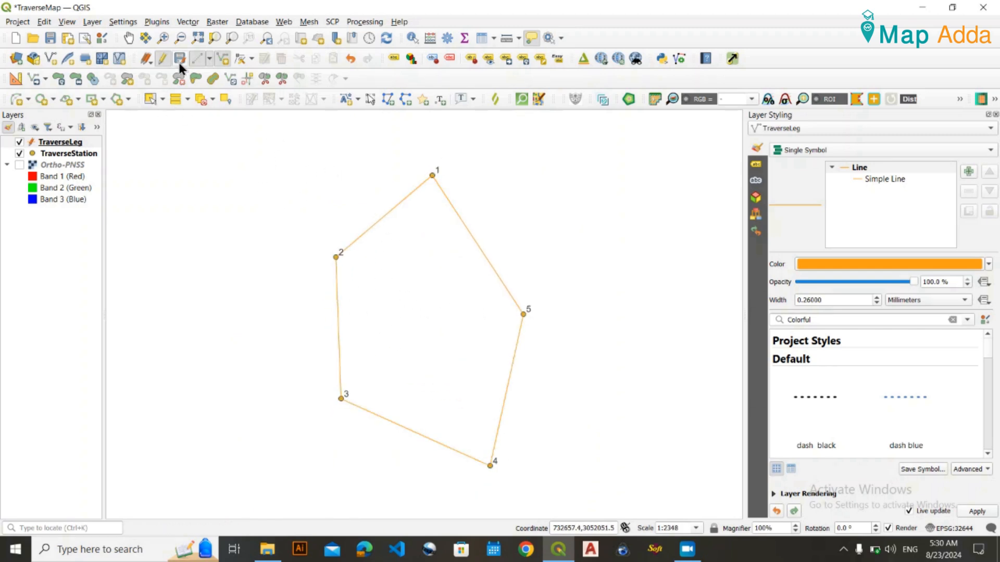
left_click(163, 59)
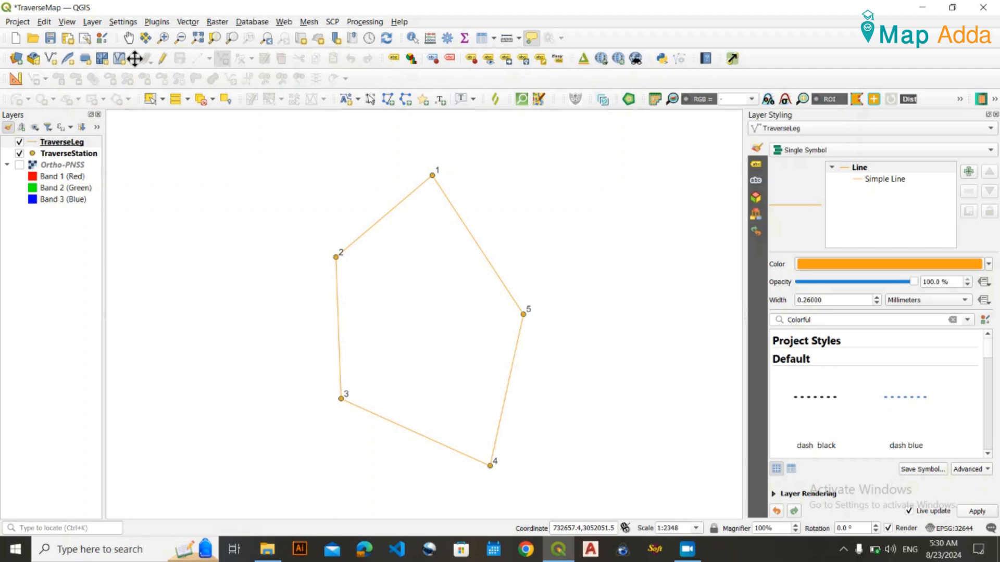
left_click(51, 39)
left_click(129, 38)
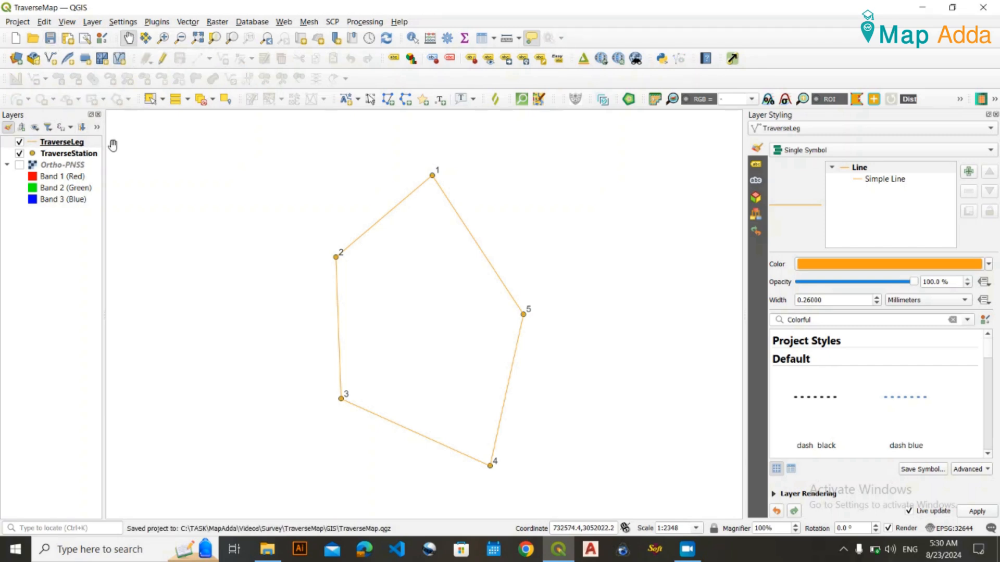
Label the TraverseLeg layer with single labels taken from the Side field.
left_click(82, 143)
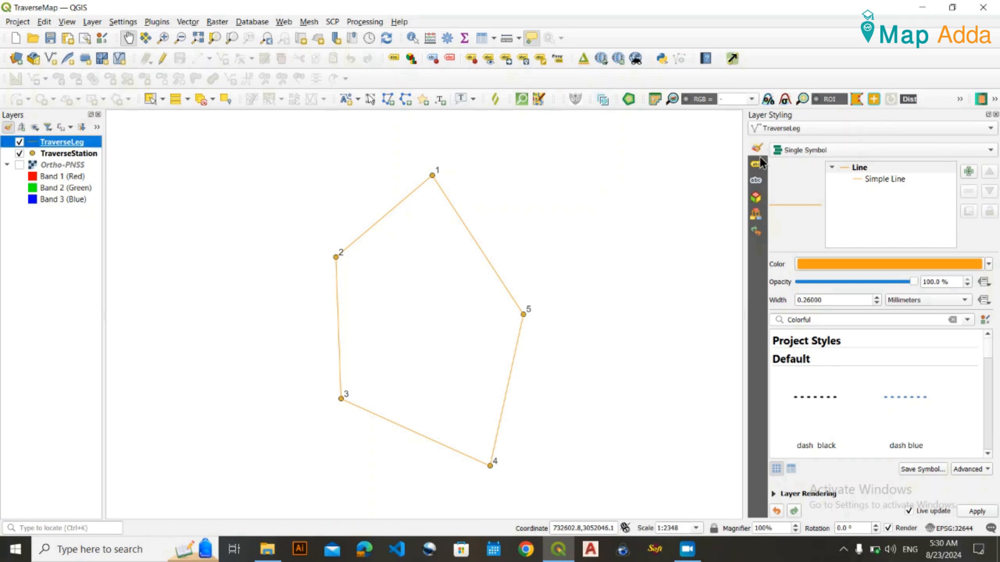
left_click(757, 182)
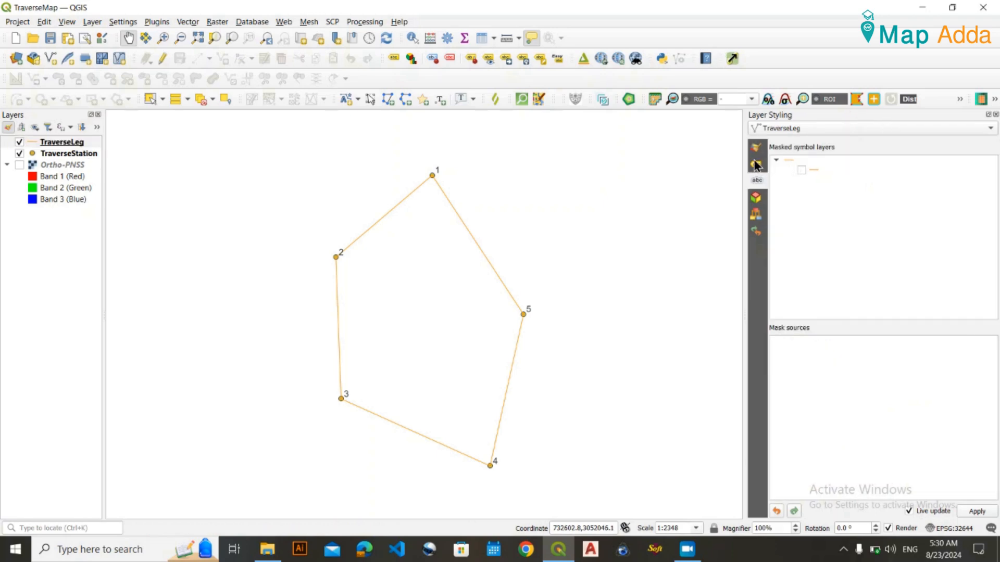
left_click(757, 165)
left_click(807, 150)
left_click(814, 160)
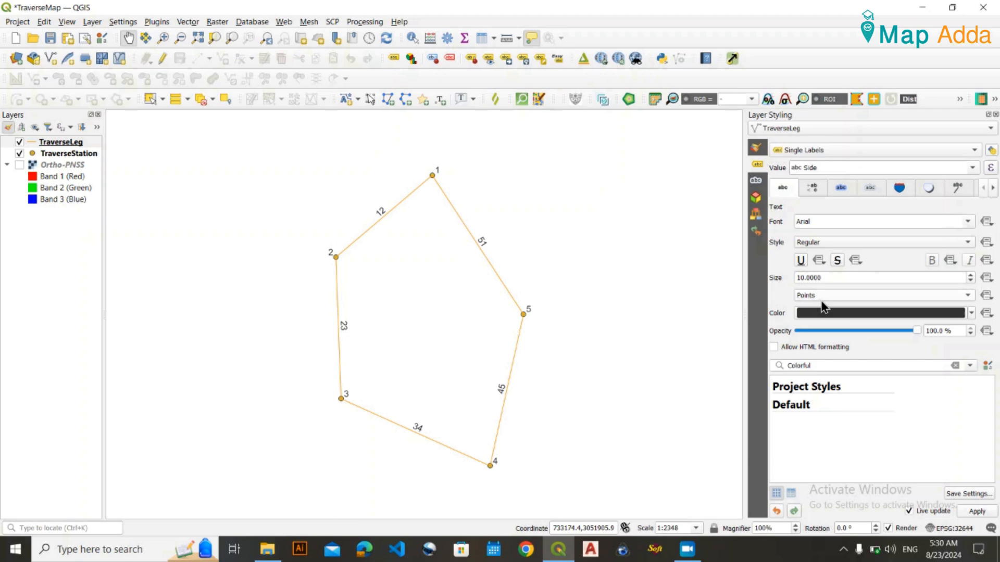
Set the TraverseLeg label style to Italic and the TraverseStation label style to Bold.
left_click(826, 245)
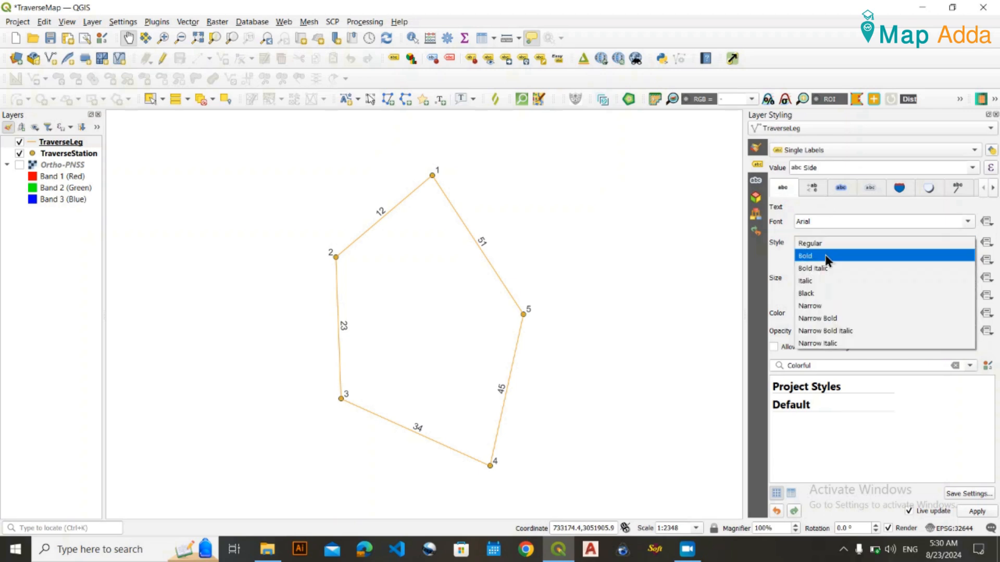
left_click(829, 282)
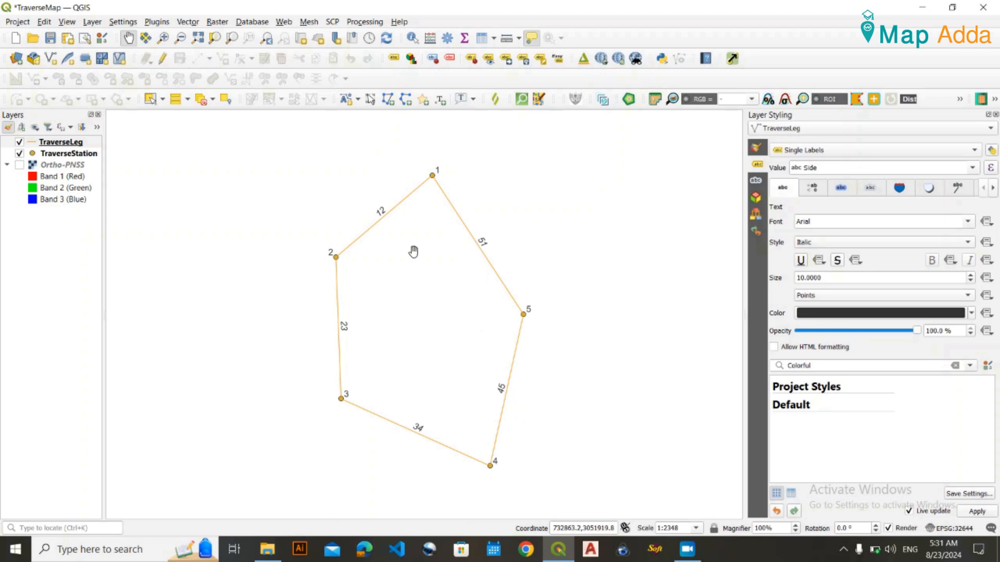
left_click(87, 156)
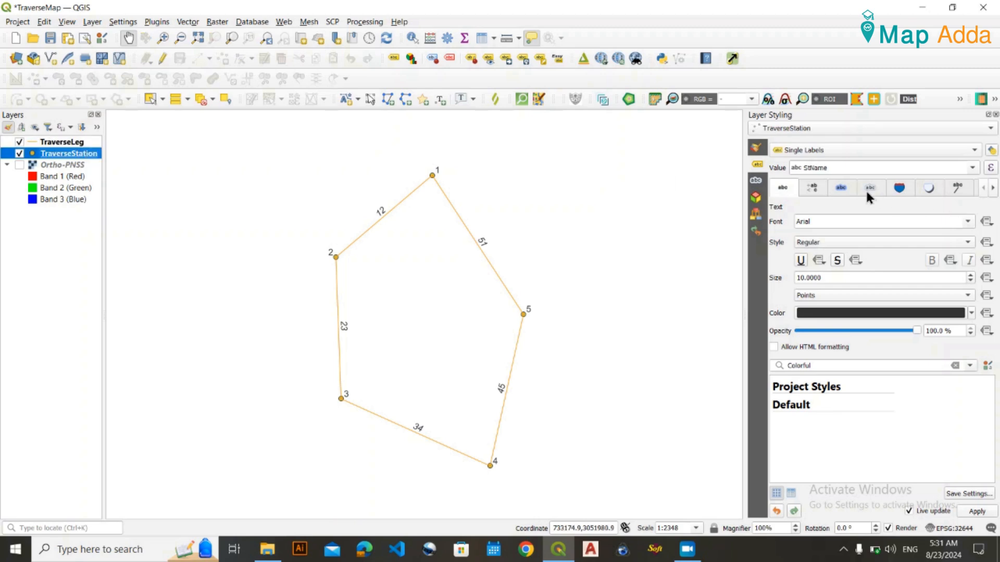
left_click(810, 245)
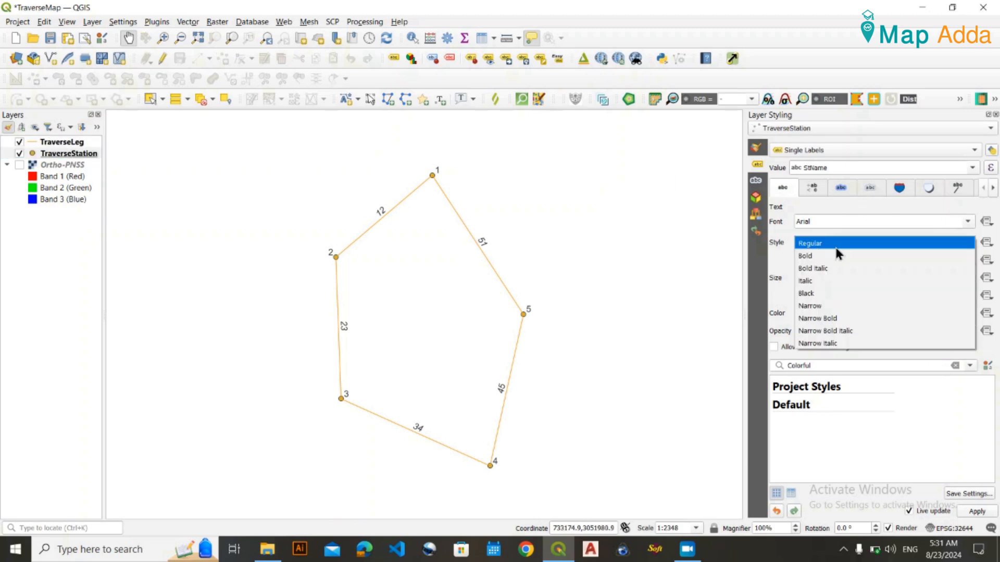
left_click(829, 255)
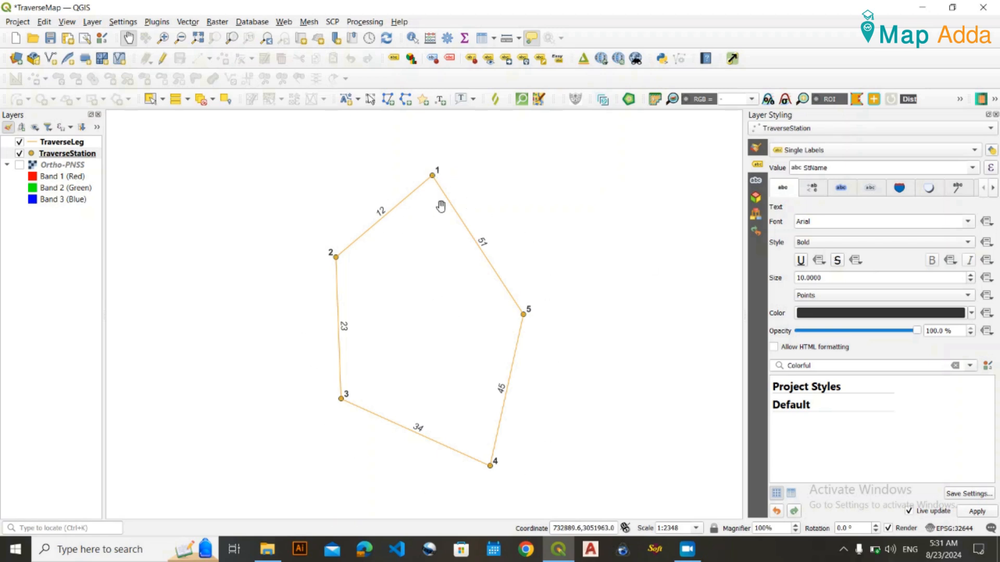
Edit the TraverseStation attribute table and rename the first four StName values as St-1, St-2, St-3 and St-4.
right_click(75, 152)
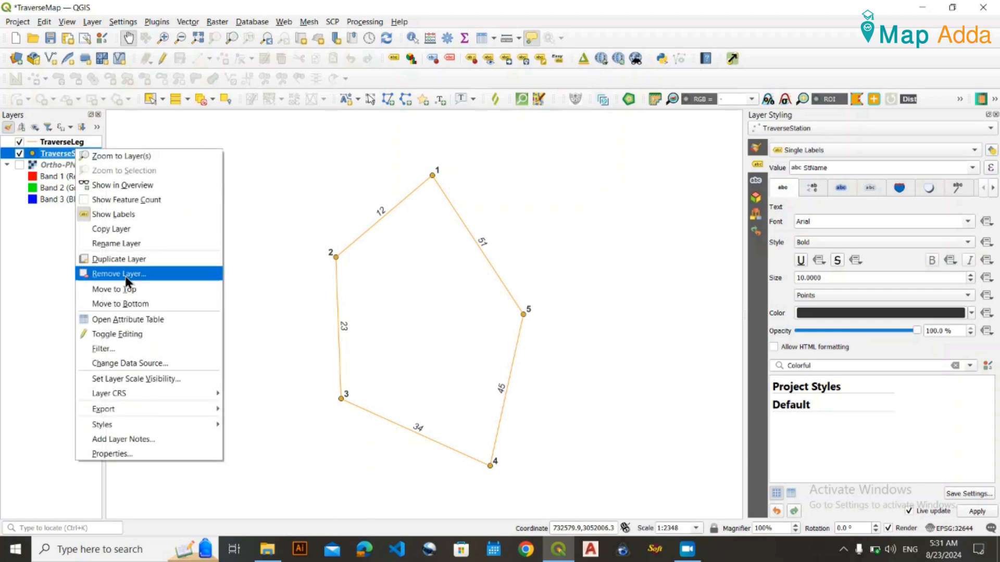
left_click(142, 318)
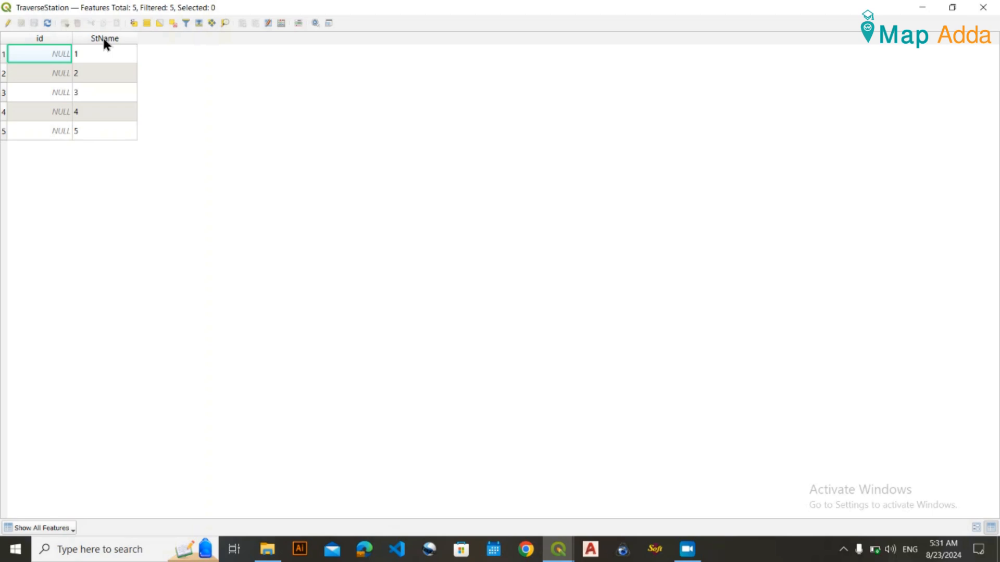
left_click(95, 52)
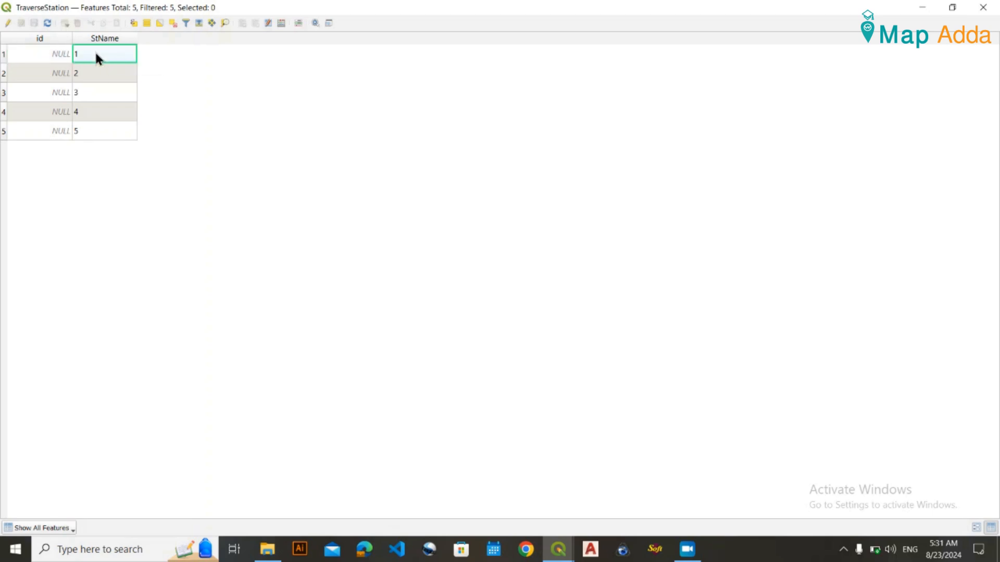
left_click(8, 23)
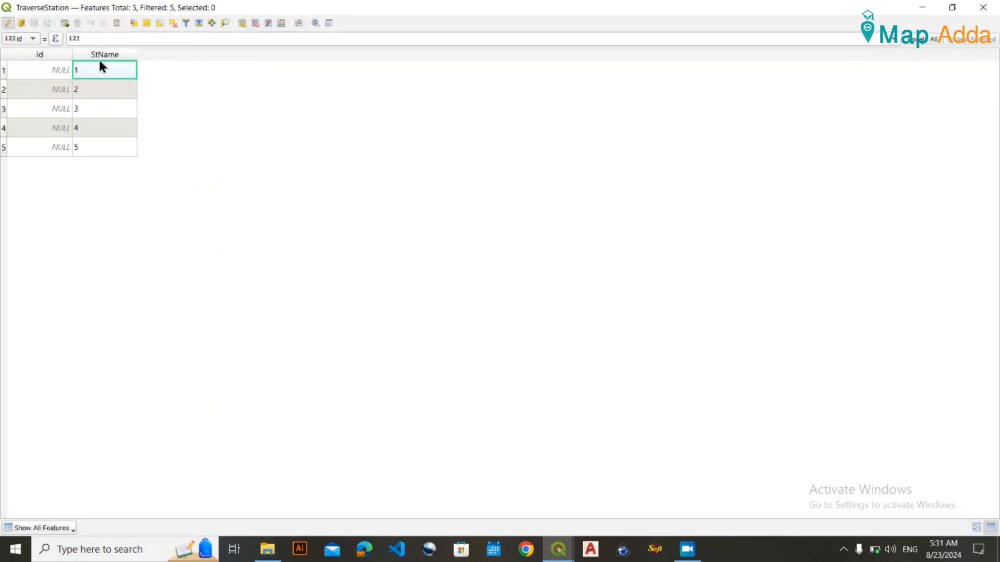
double_click(102, 75)
left_click(101, 72)
double_click(96, 89)
double_click(91, 128)
type("St-4")
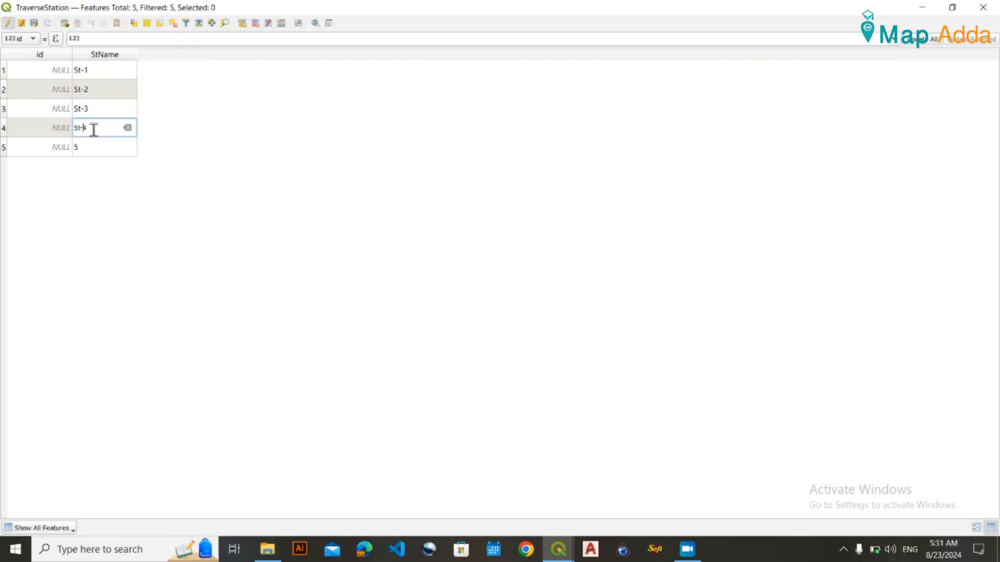
Rename the fifth station as St-5, then save the layer edits and the project.
double_click(92, 148)
type("St-5")
key("Return")
left_click(34, 23)
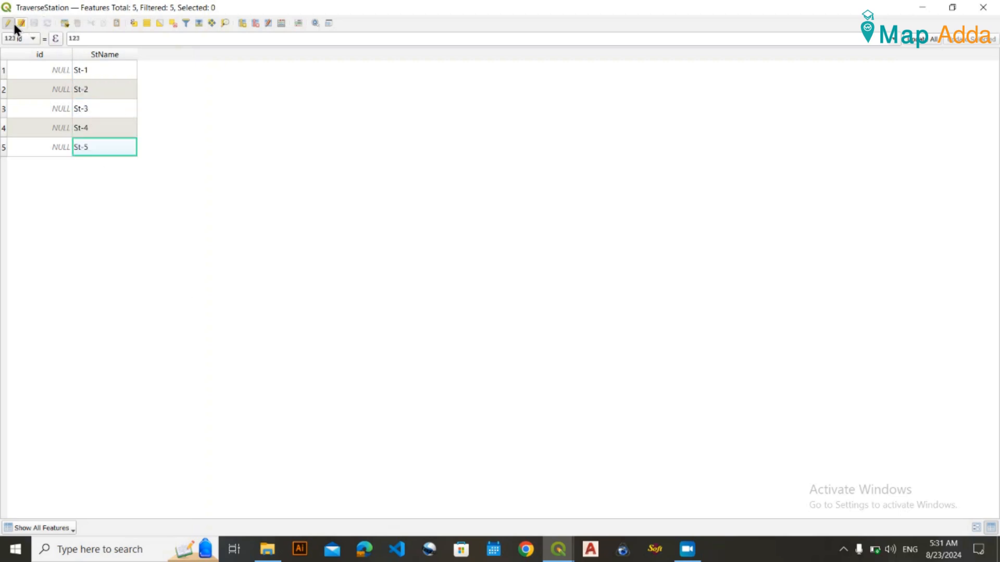
left_click(9, 24)
left_click(984, 7)
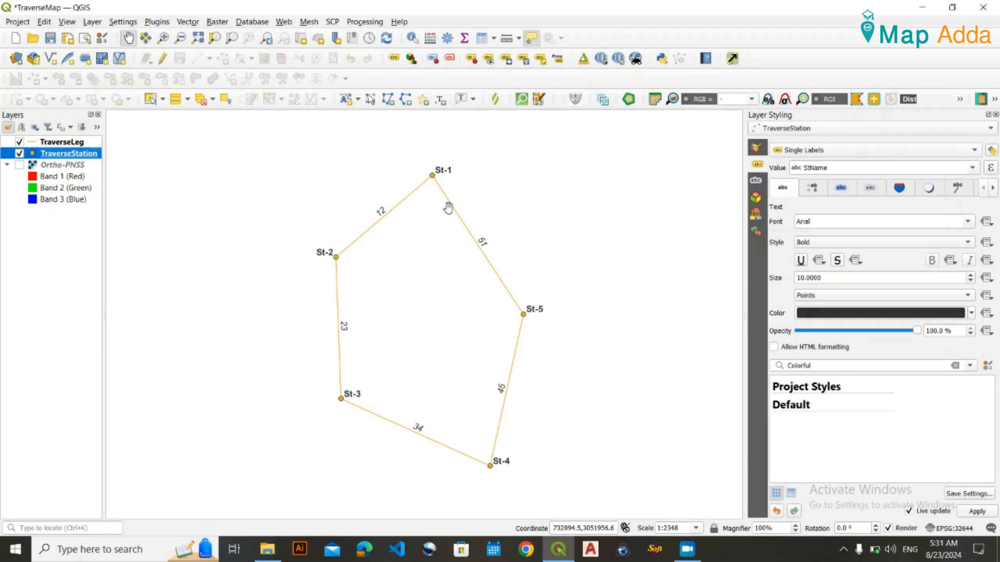
left_click(52, 42)
left_click_drag(487, 308, 489, 279)
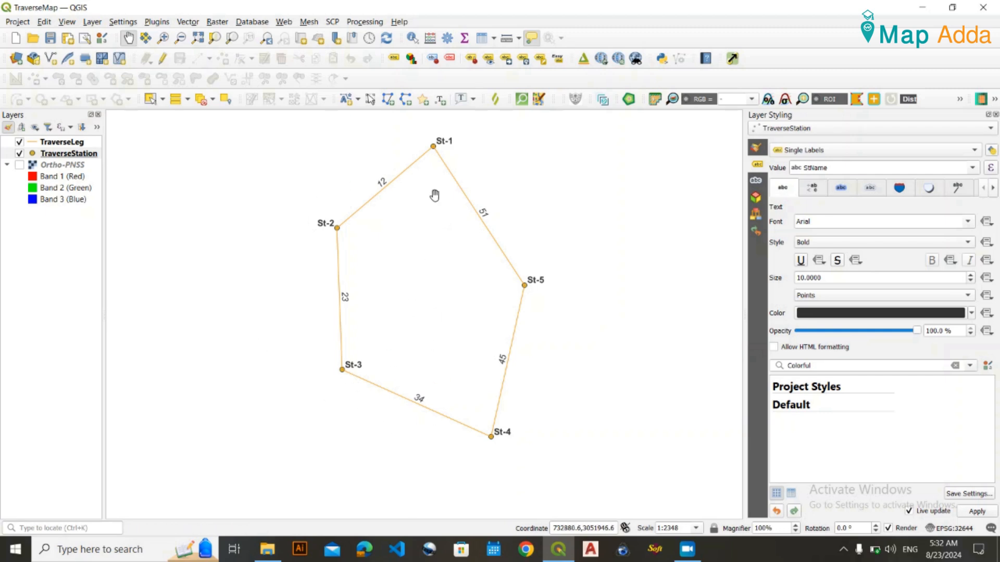
left_click_drag(380, 320, 378, 346)
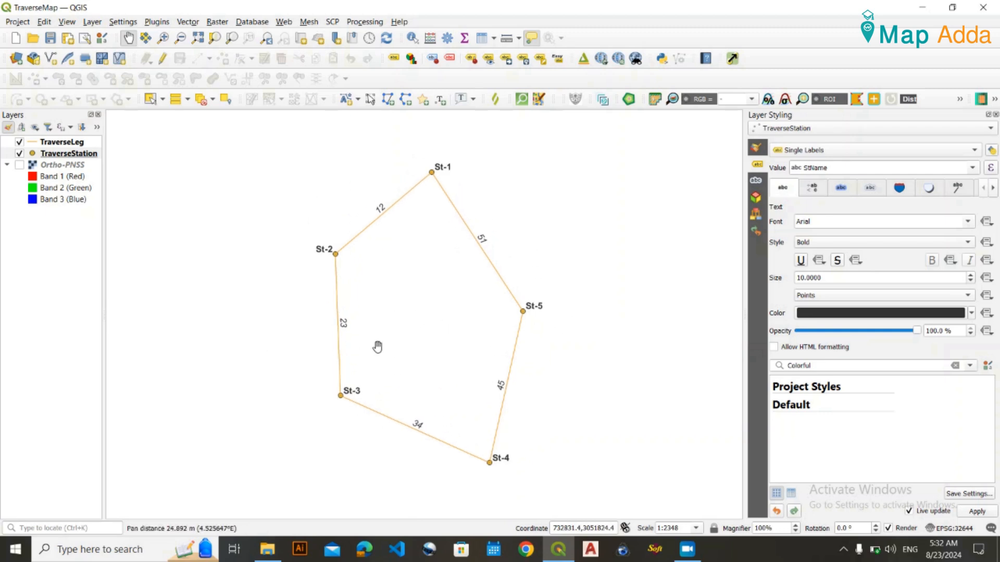
left_click_drag(421, 261, 424, 248)
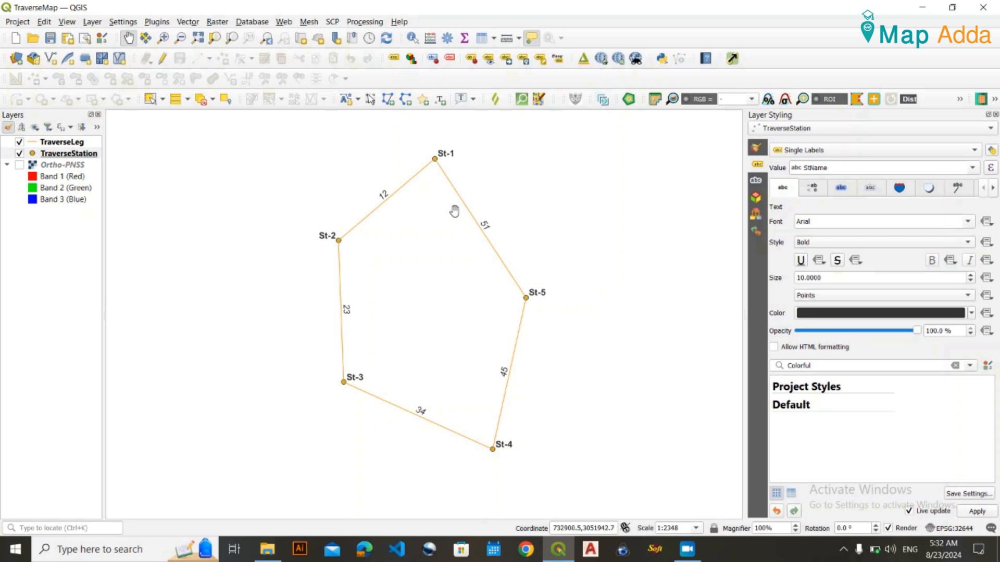
Create a new print layout titled fff.
left_click(17, 22)
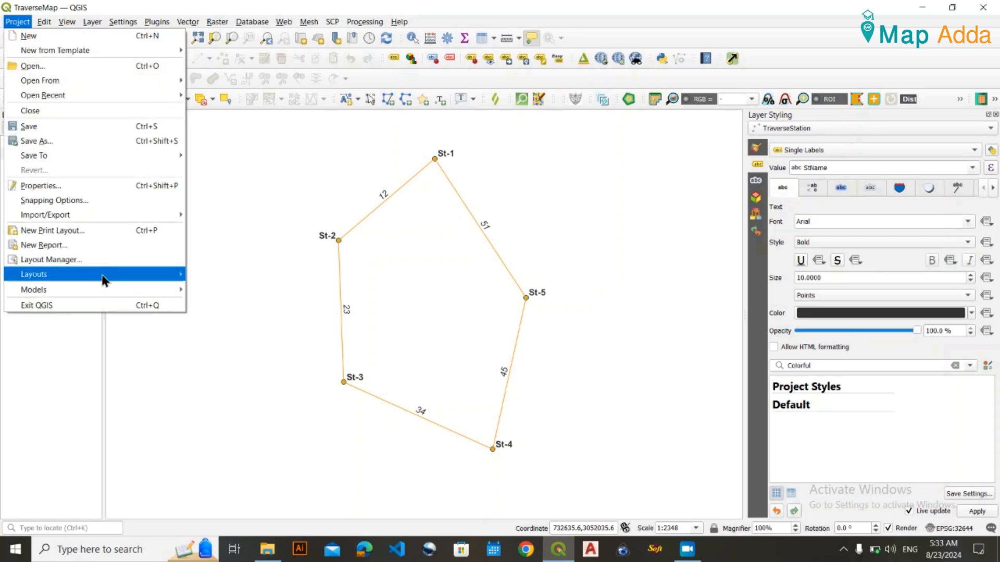
left_click(126, 233)
type("f")
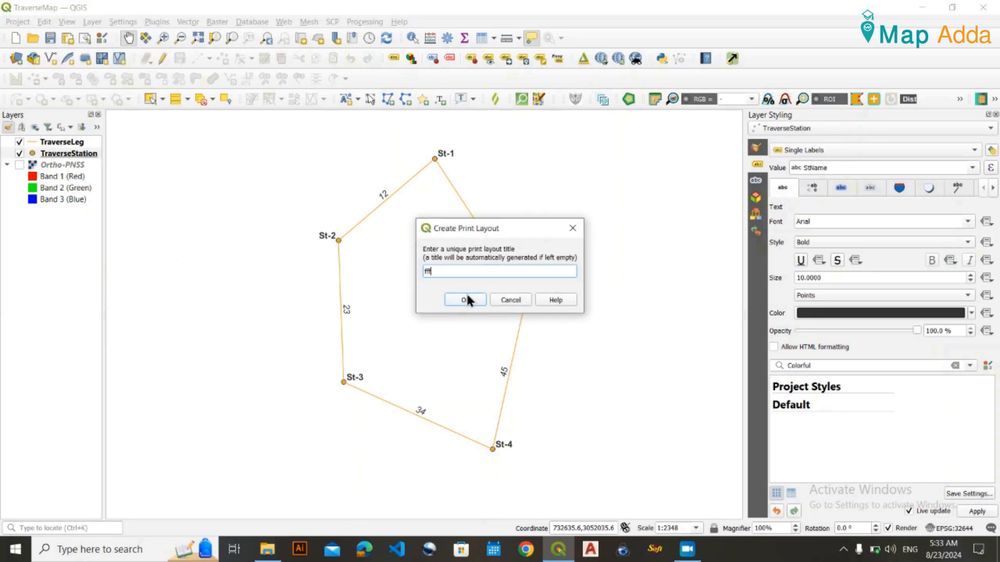
type("ff")
left_click(465, 300)
right_click(409, 259)
key("Escape")
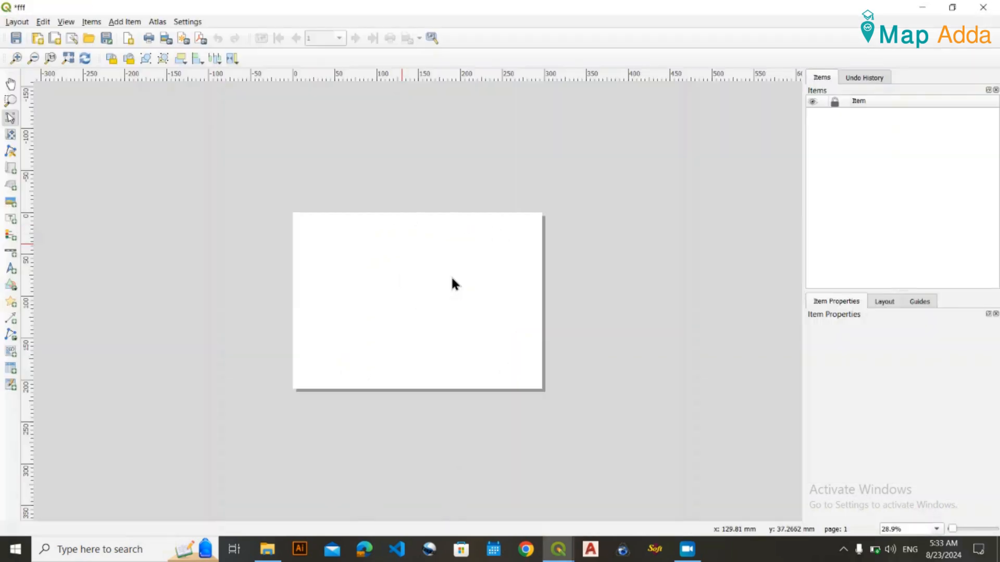
Set the layout's page size to B6.
left_click(894, 357)
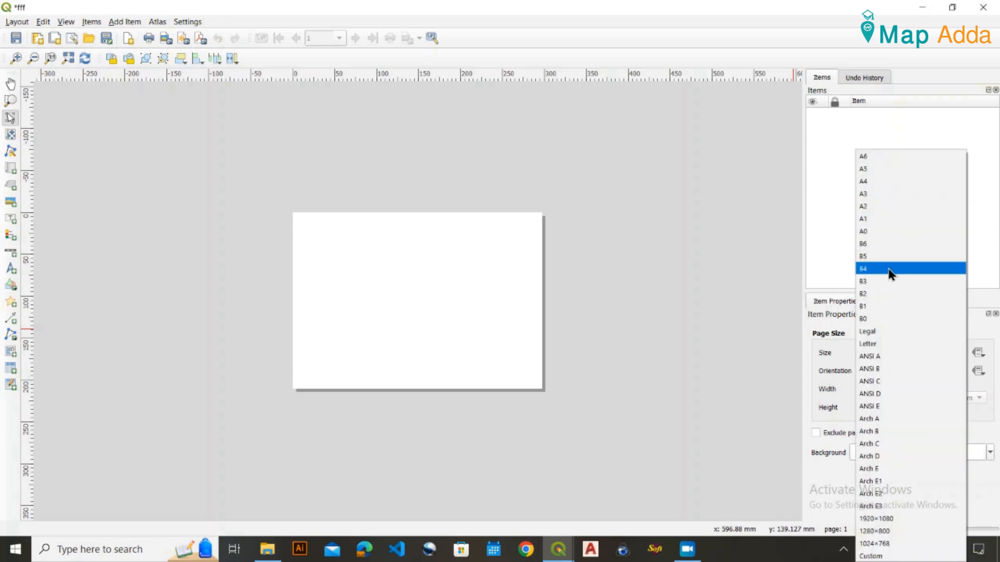
left_click(874, 245)
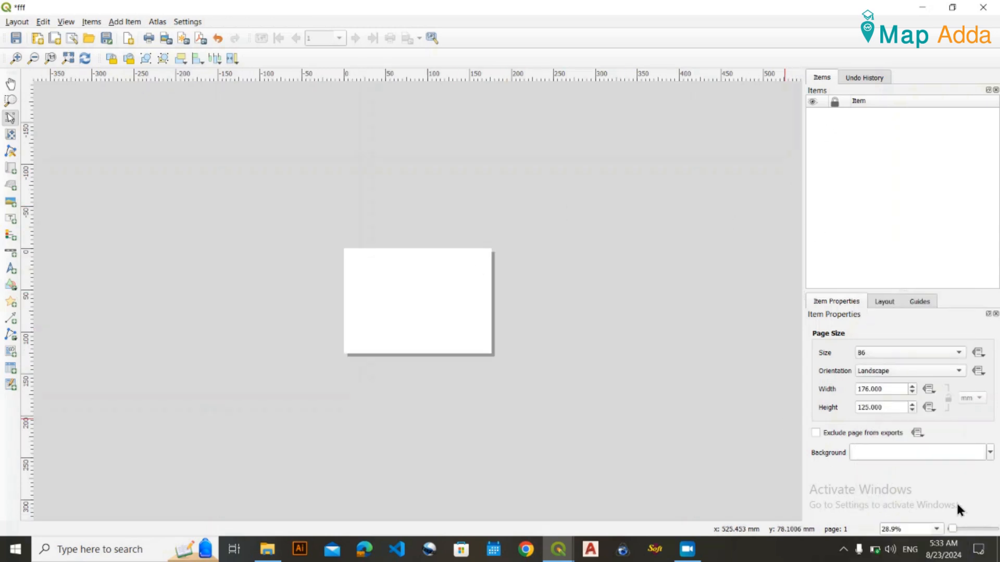
left_click(937, 529)
left_click(898, 490)
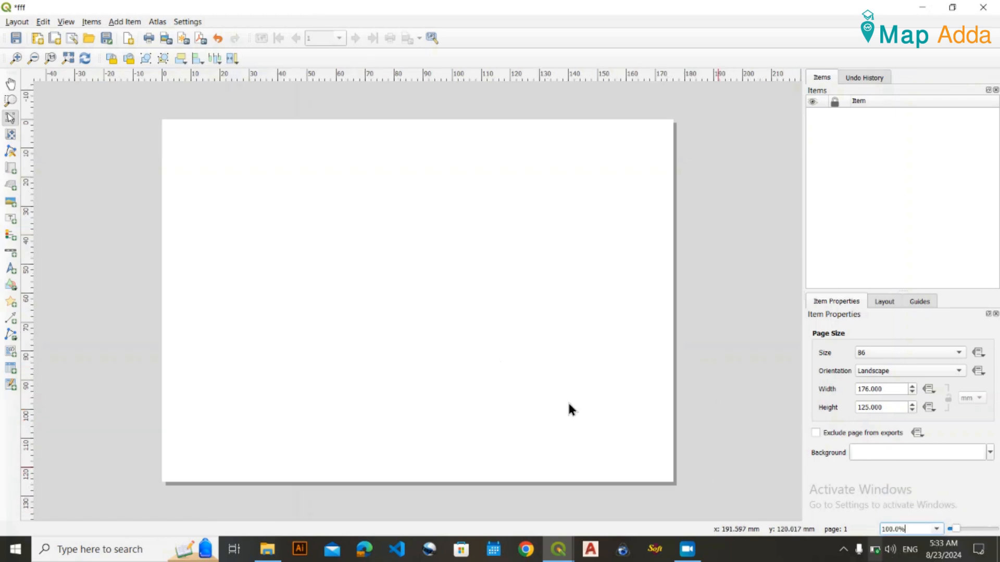
Add a map of the traverse to the layout page, about 176 mm wide and 122 mm high.
left_click(125, 22)
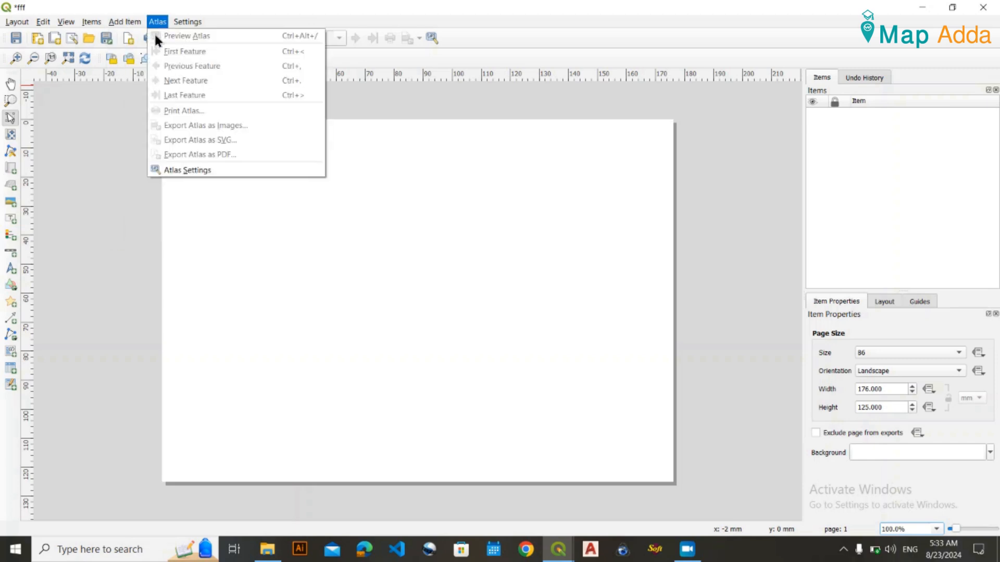
left_click(143, 36)
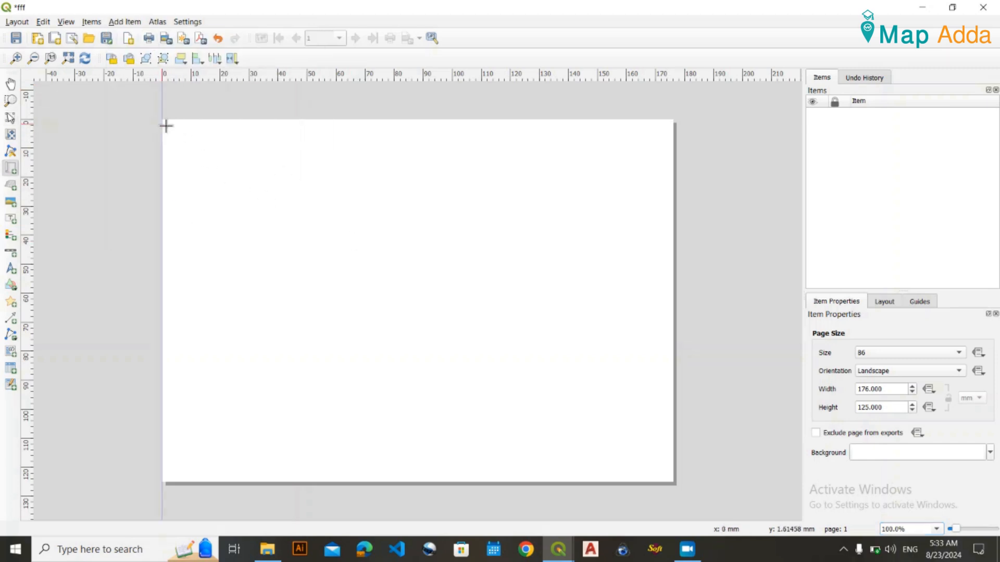
left_click_drag(164, 125, 672, 477)
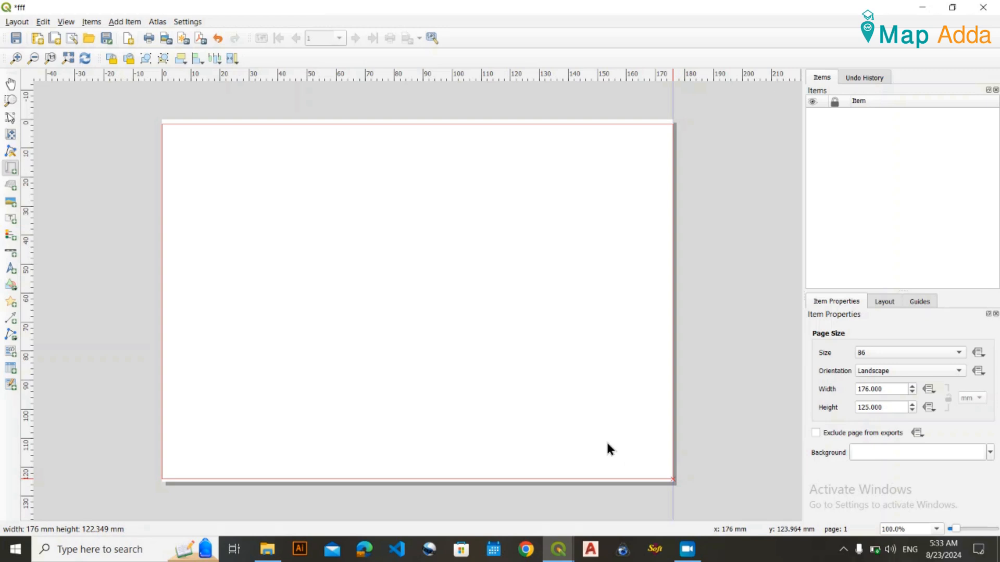
left_click(146, 248)
left_click(458, 299)
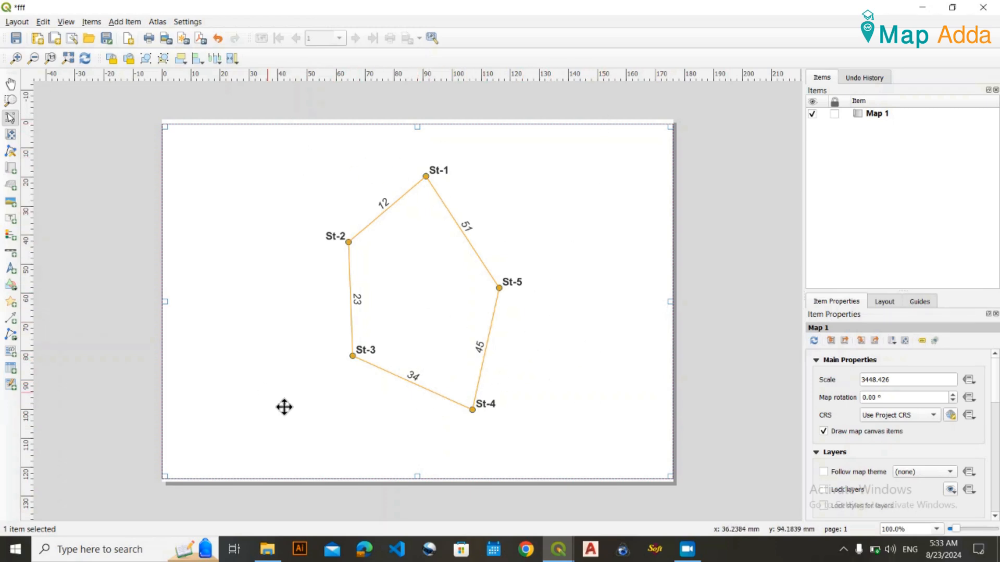
Adjust the map frame to cover the full height of the page and lock the map item.
left_click_drag(418, 476, 413, 479)
left_click_drag(415, 478, 415, 479)
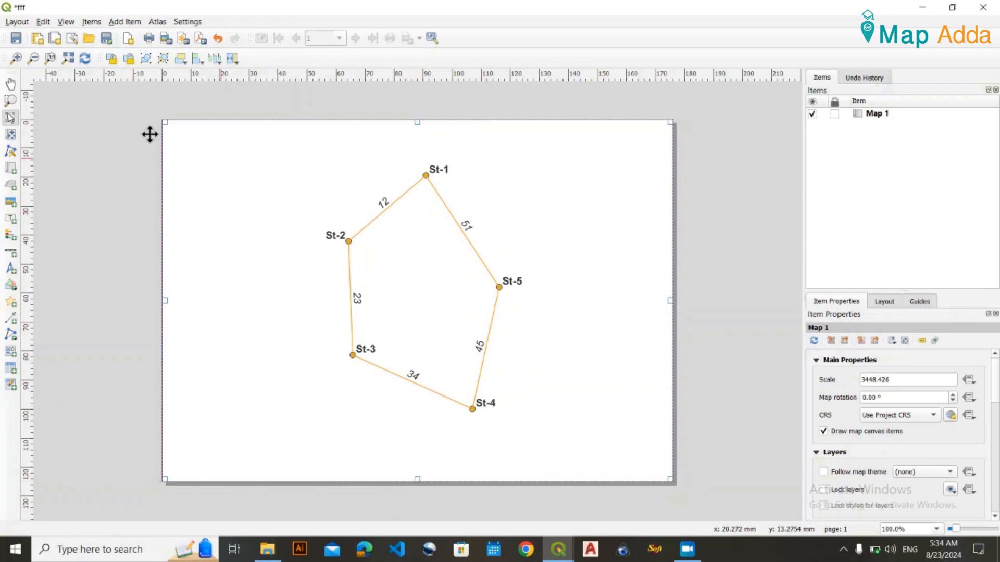
left_click(79, 231)
left_click(368, 194)
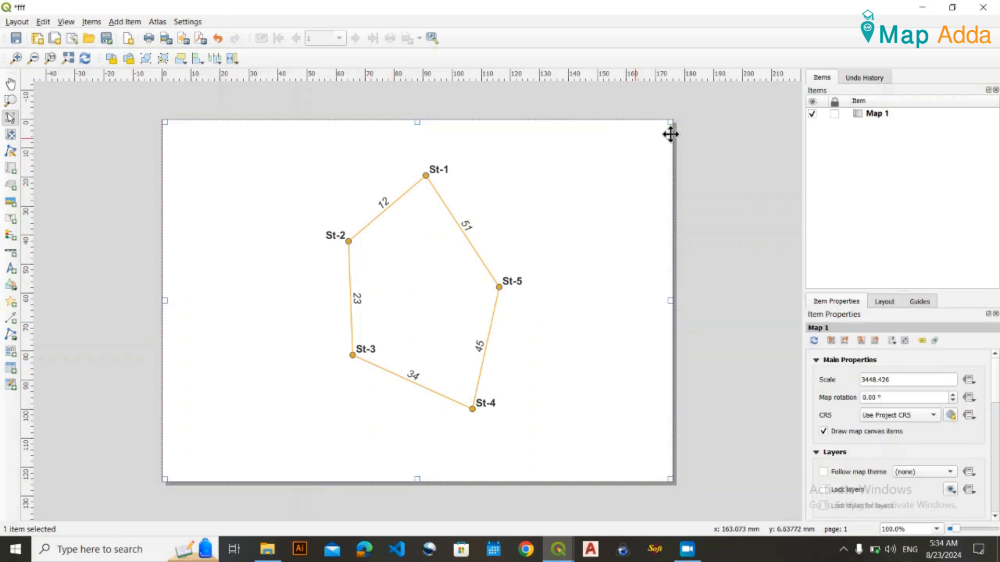
left_click(836, 115)
left_click(834, 113)
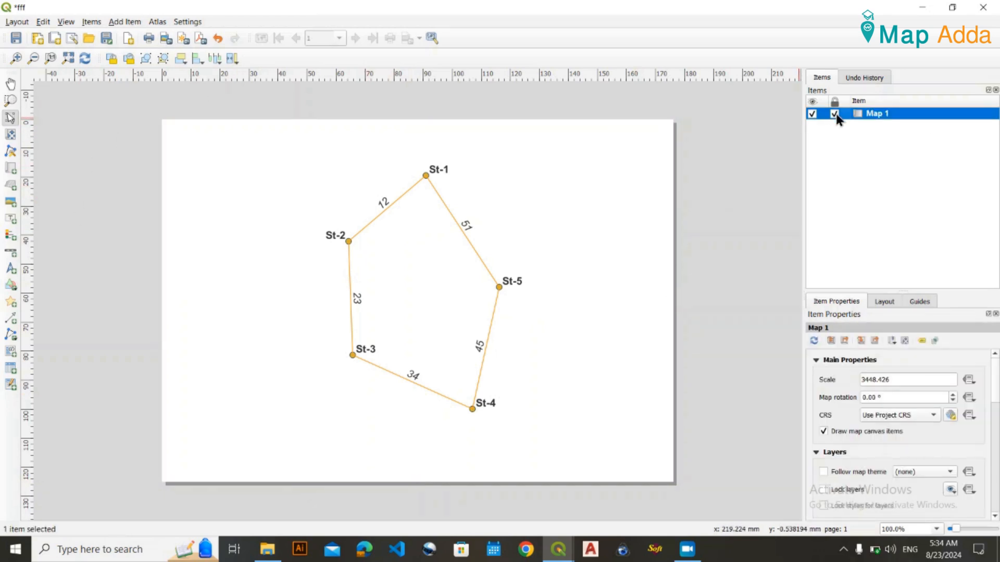
Add a legend for the traverse map in the page's lower-left corner.
left_click(133, 18)
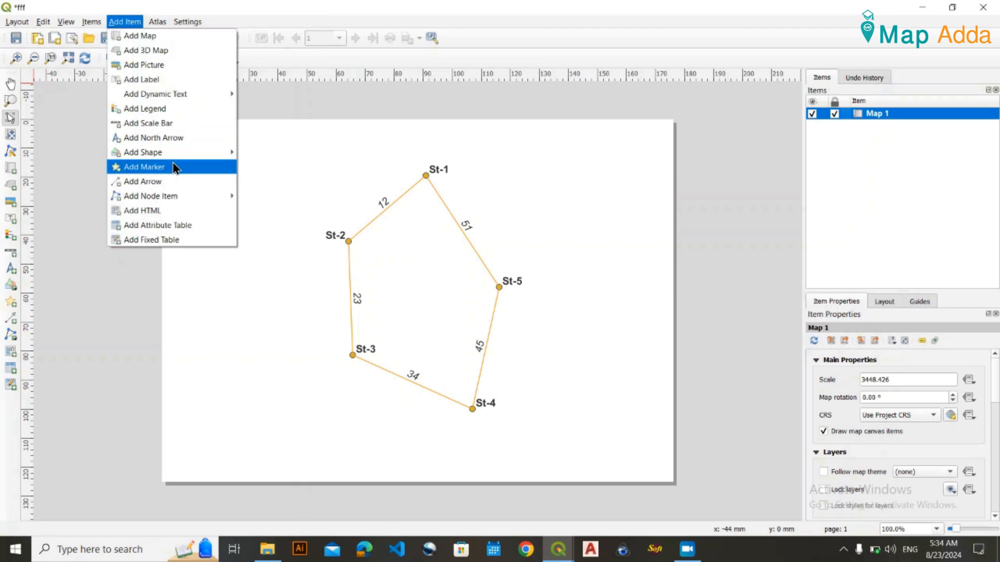
left_click(166, 109)
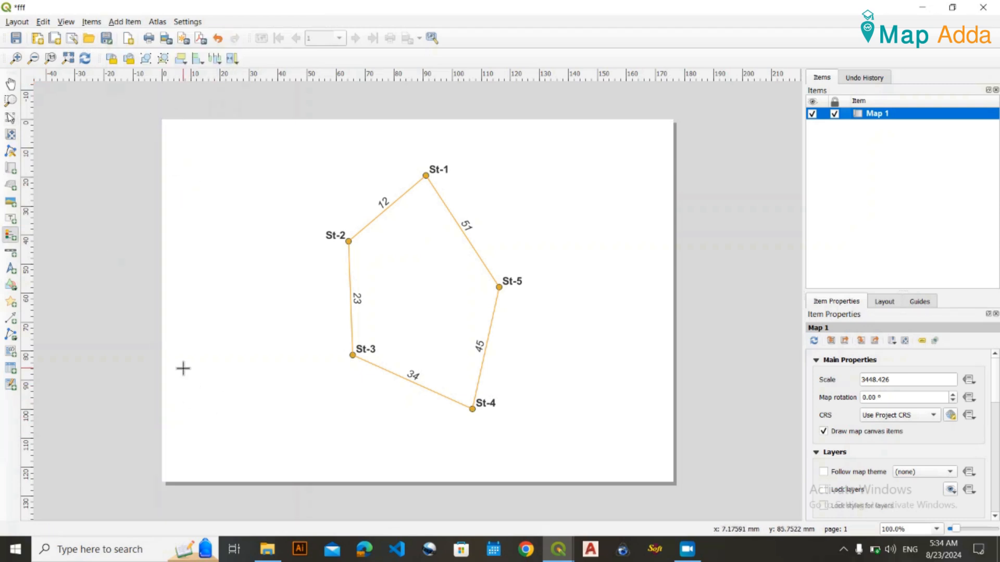
left_click_drag(183, 368, 336, 465)
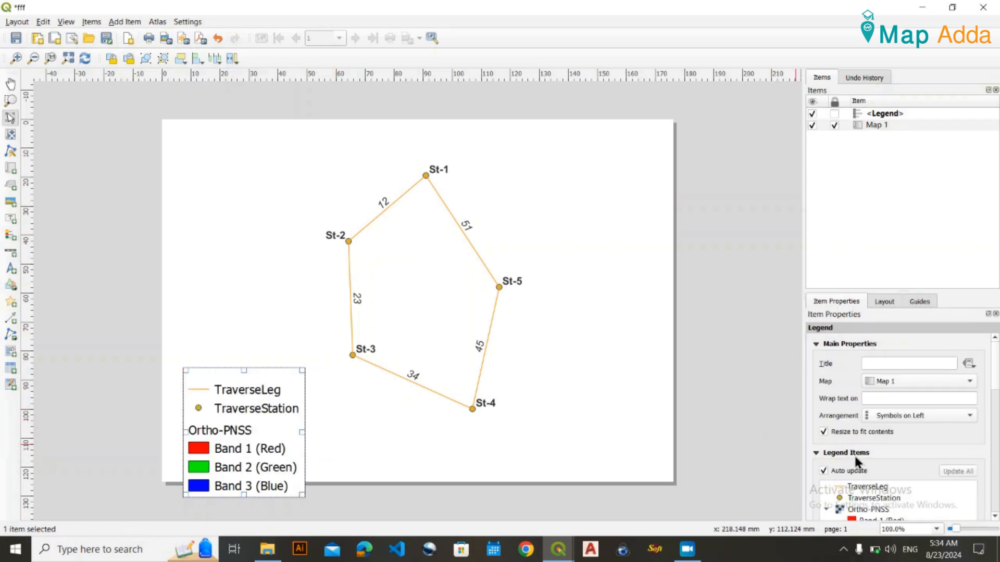
Turn off the legend's auto update and remove the Ortho-PNSS entry with its three bands.
scroll(835, 454, "down", 2)
left_click(823, 408)
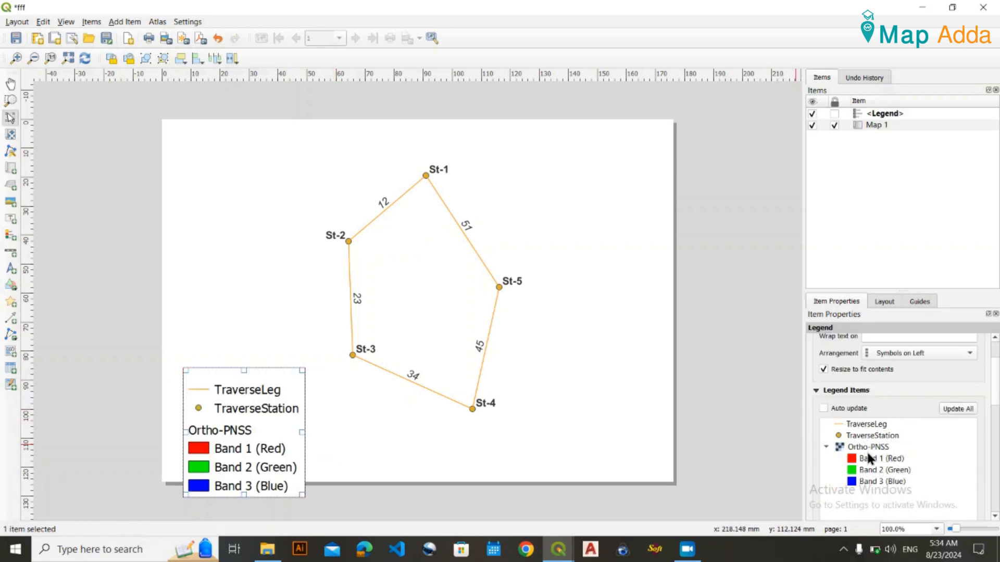
left_click(865, 446)
scroll(875, 453, "down", 2)
left_click(884, 492)
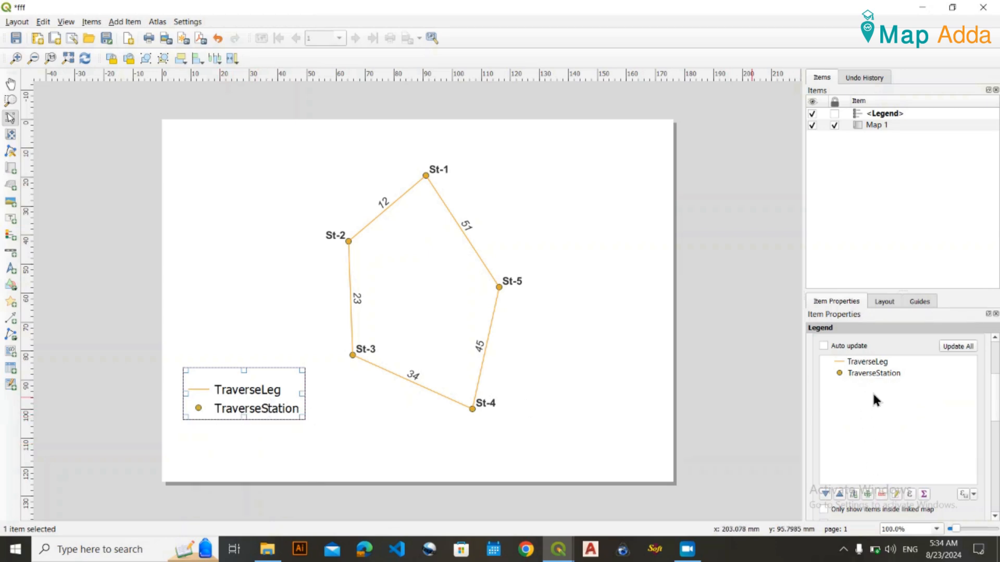
Rename the two legend entries as Traverse Leg and Traverse Station.
double_click(880, 361)
left_click(843, 360)
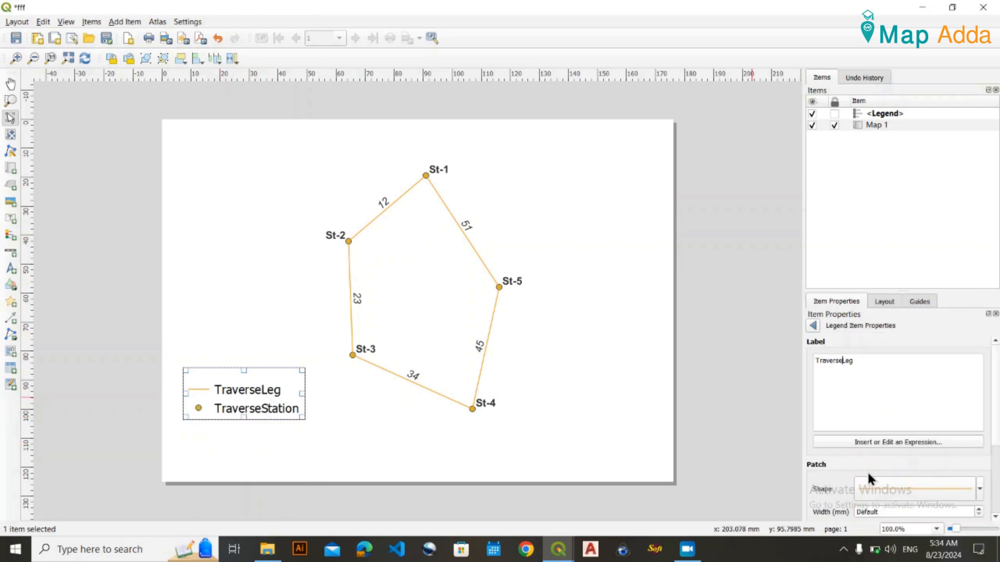
left_click(812, 327)
left_click(866, 375)
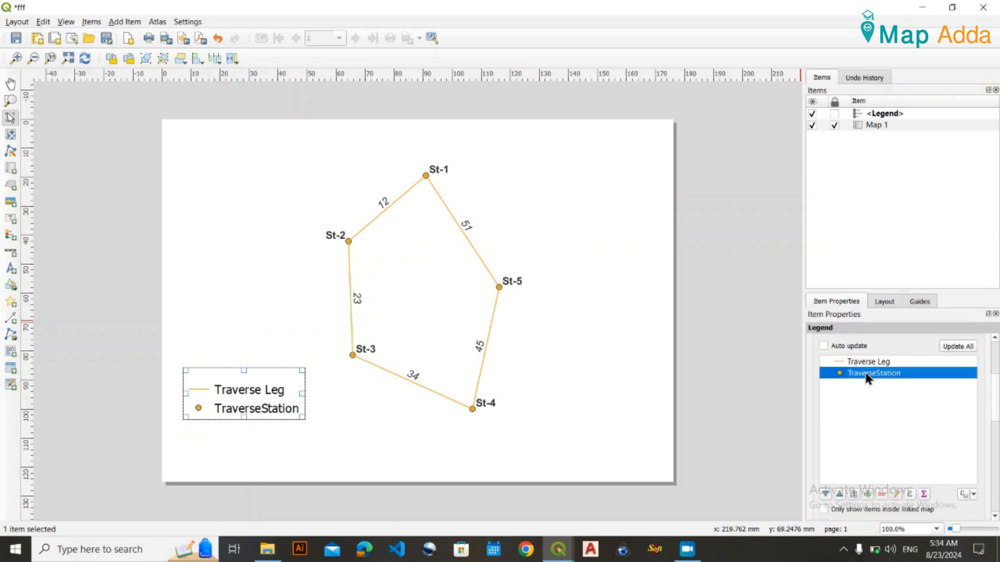
double_click(866, 375)
left_click(842, 360)
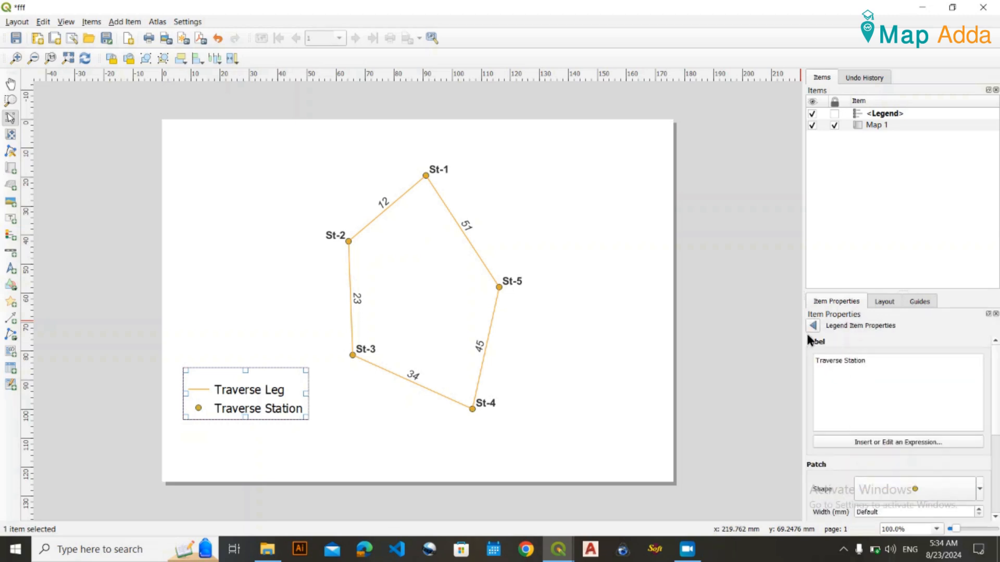
left_click(82, 346)
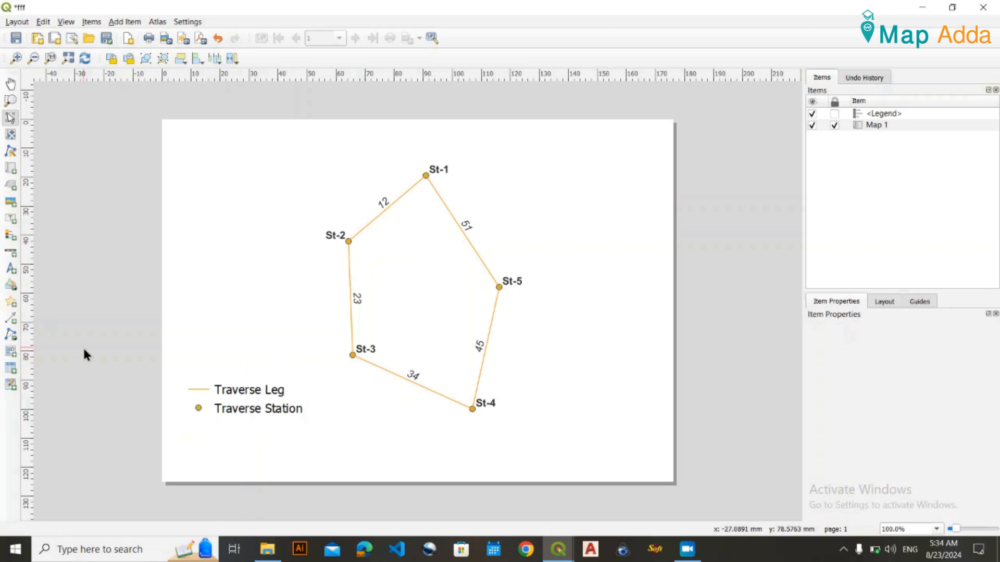
left_click(261, 404)
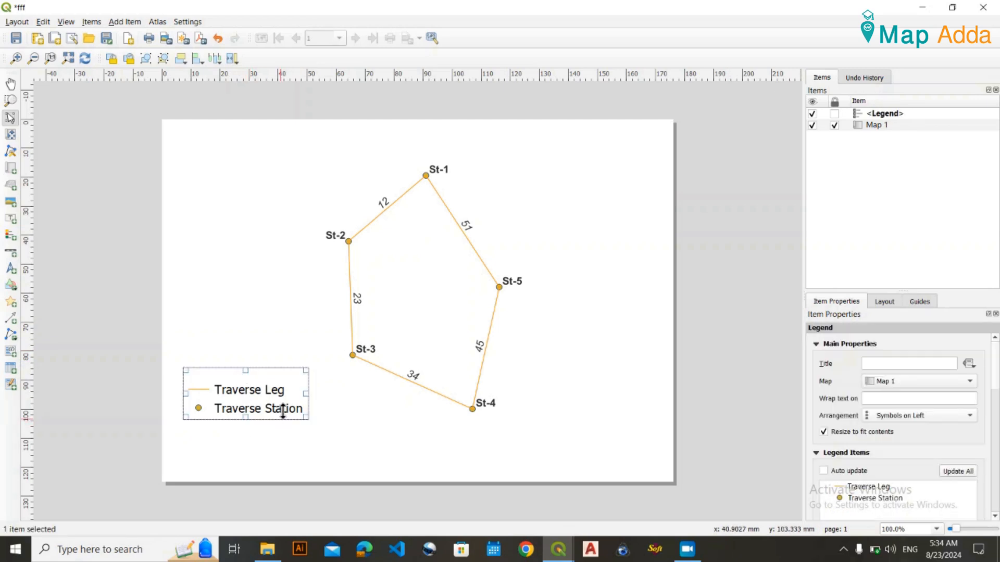
Switch to the main project window and change the TraverseStation layer's simple marker shape to a triangle.
left_click(922, 7)
left_click(73, 154)
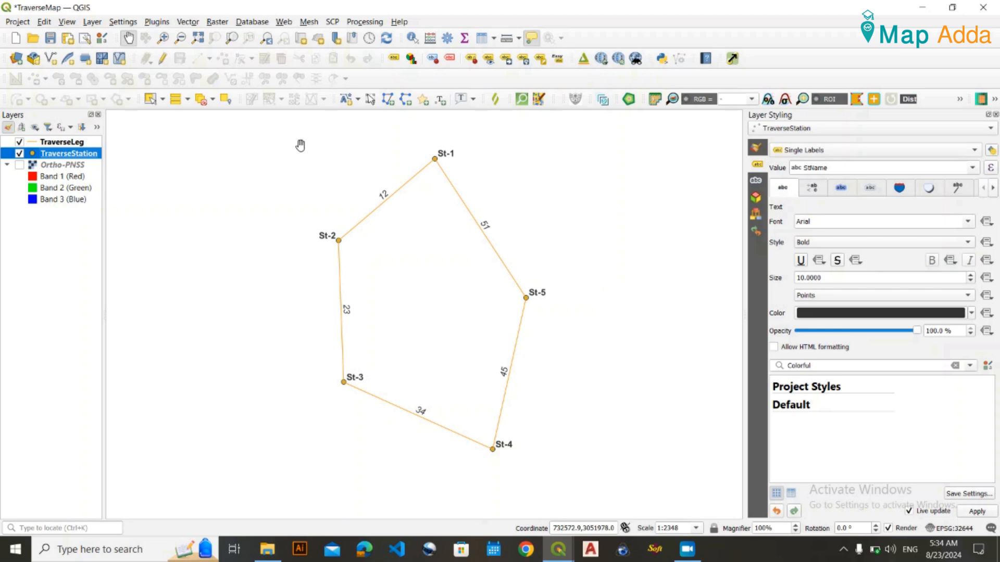
left_click(756, 149)
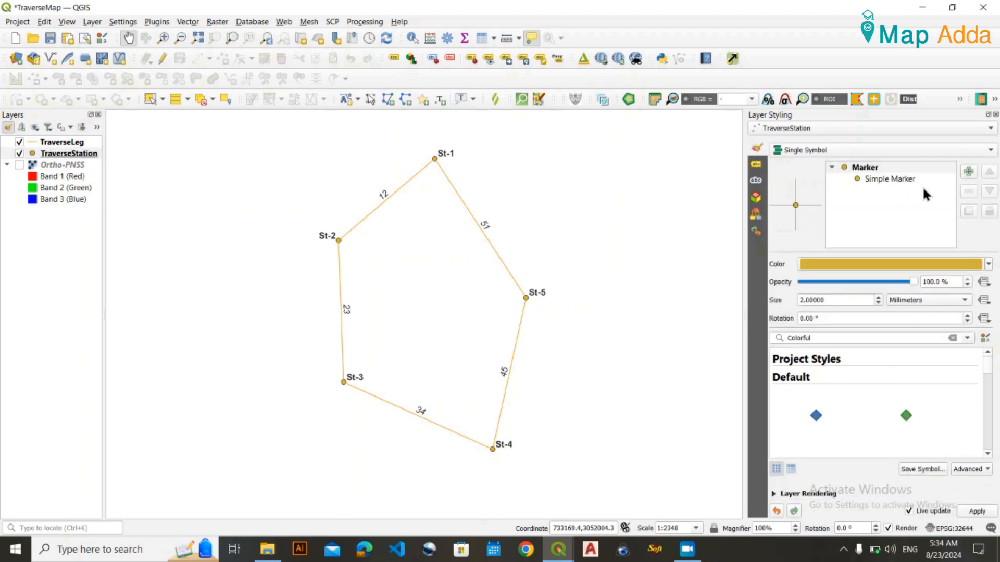
left_click(896, 180)
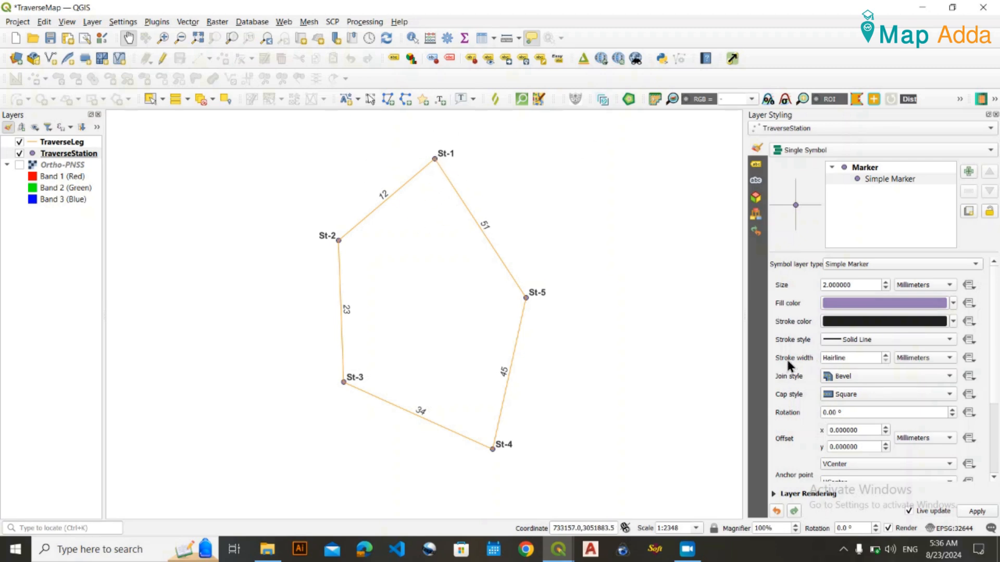
scroll(789, 366, "down", 1)
scroll(781, 348, "down", 3)
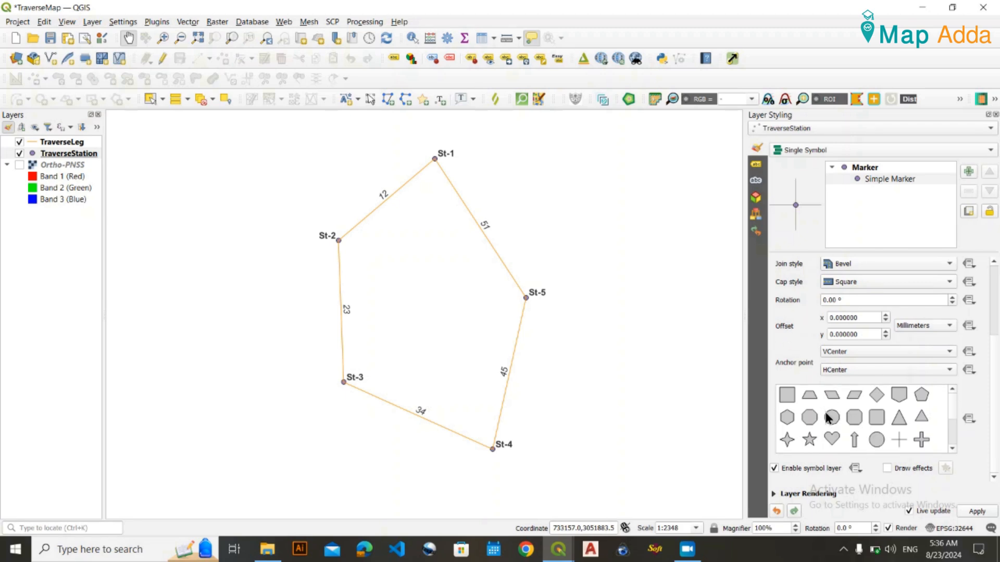
scroll(827, 418, "down", 3)
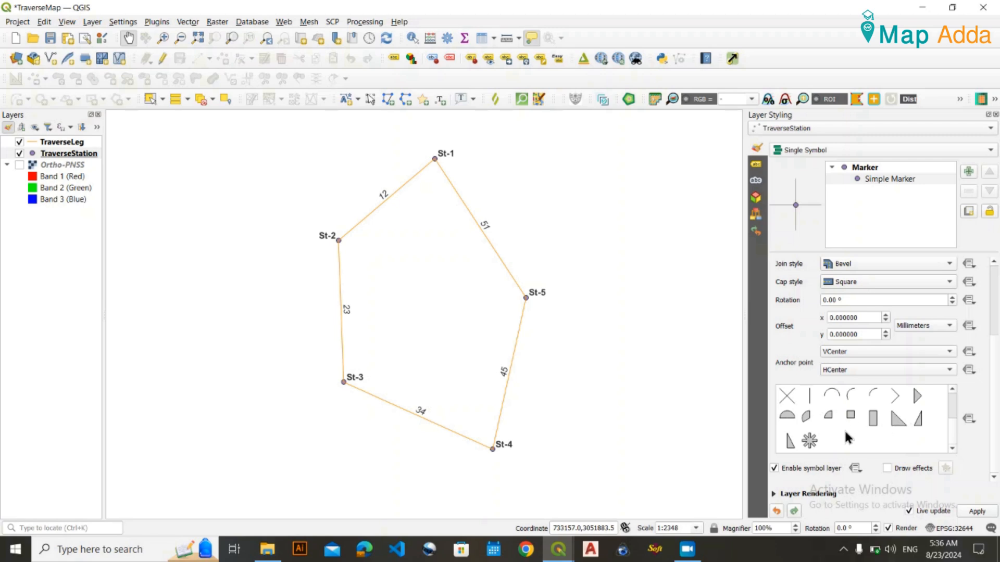
scroll(846, 438, "up", 3)
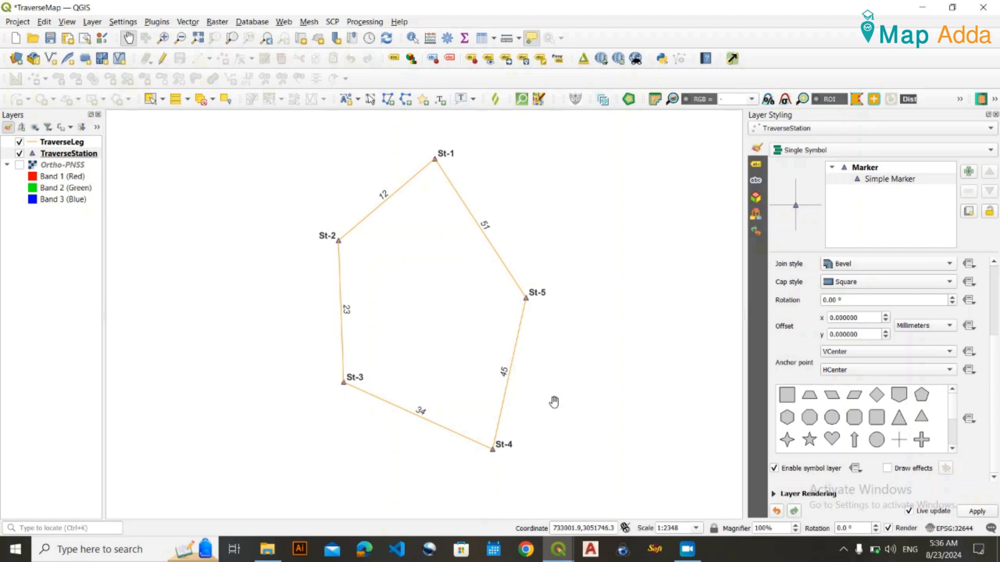
Return to the fff layout, redraw the map with the current station symbol, and deselect the legend.
mouse_move(558, 550)
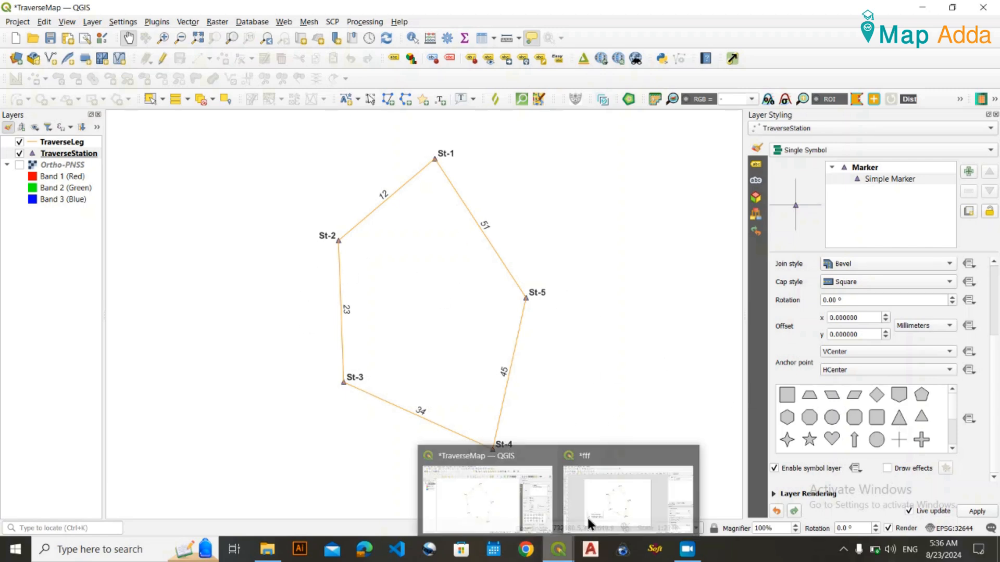
left_click(614, 511)
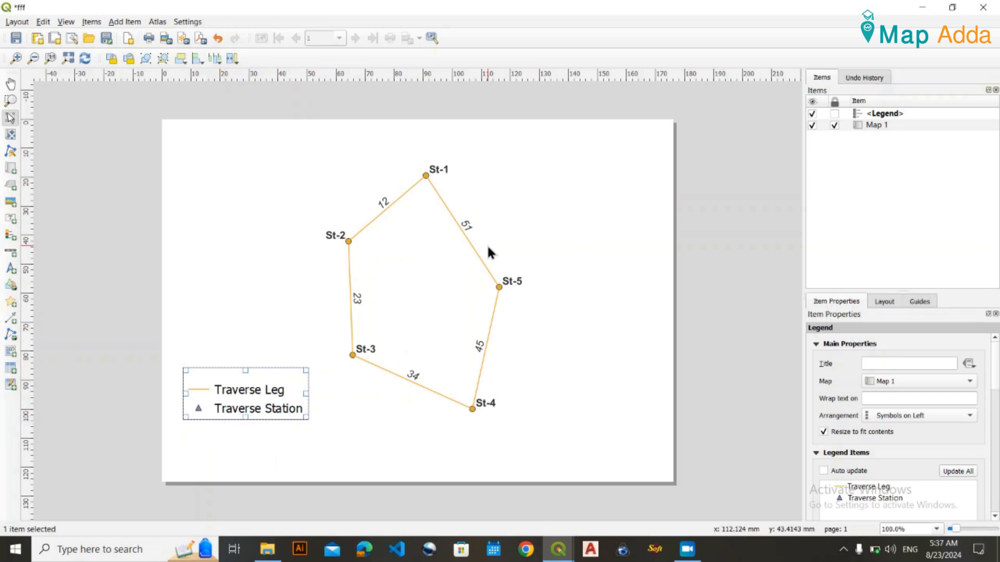
key("ctrl+minus")
key("ctrl+plus")
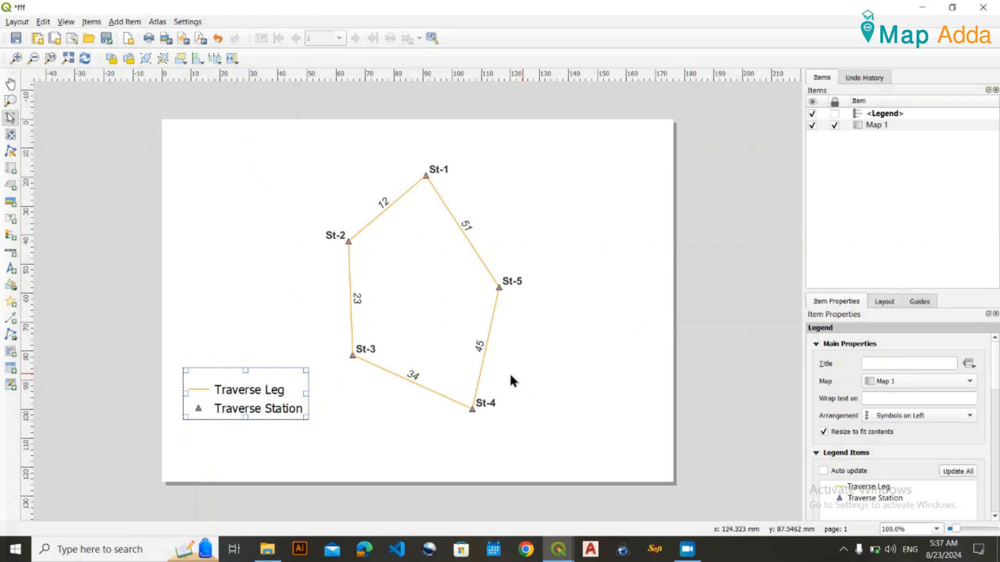
left_click(101, 241)
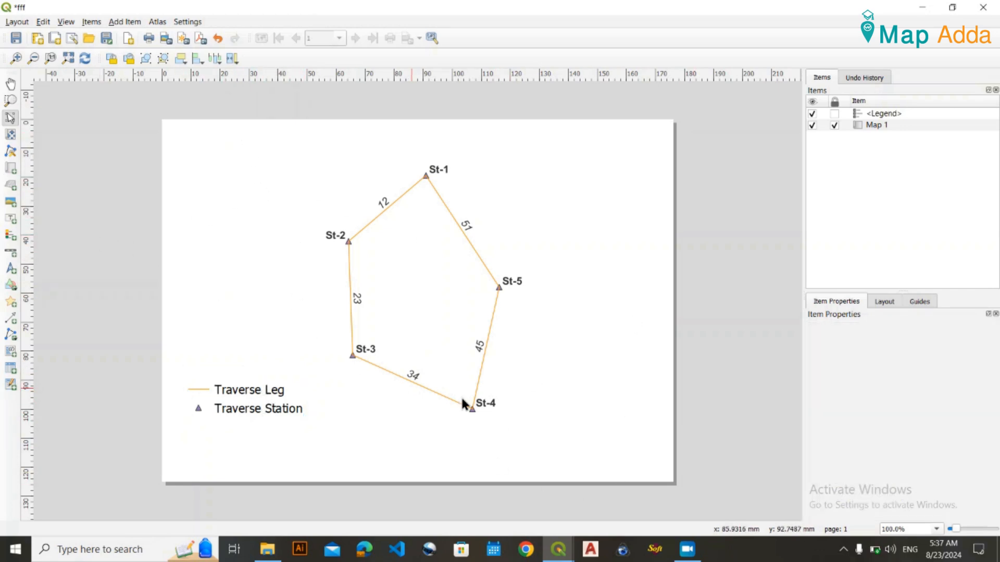